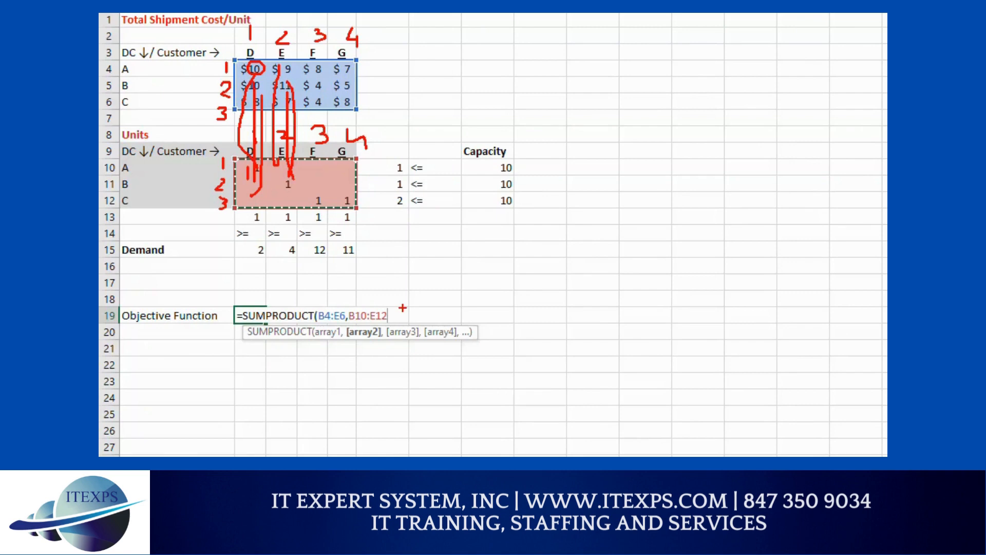
Complete the objective function formula =SUMPRODUCT(B4:E6,B10:E12) in cell B19.
key(Escape)
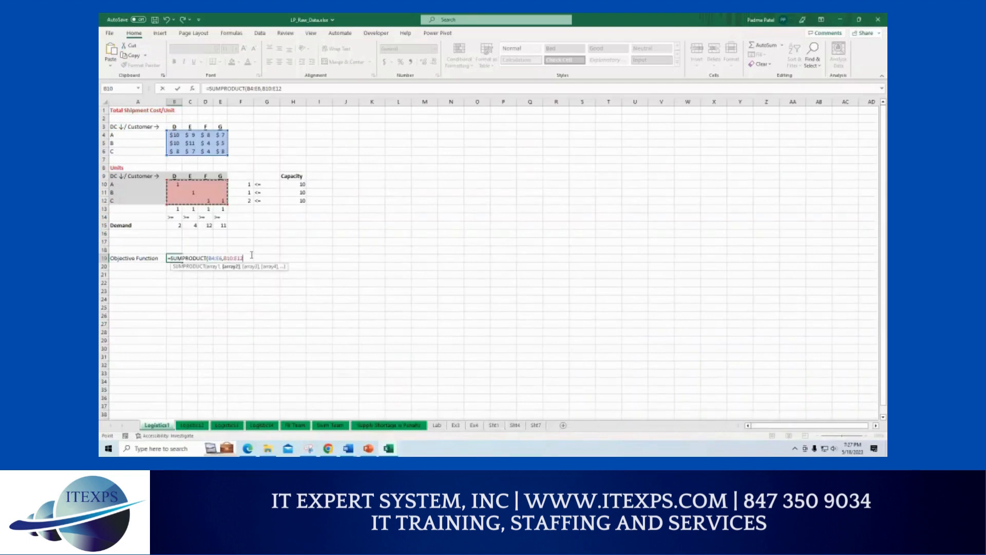
key(Return)
Fill the objective cell B19 with blue and make the unit totals in B13:E13 and F10:F12 bold.
click(174, 258)
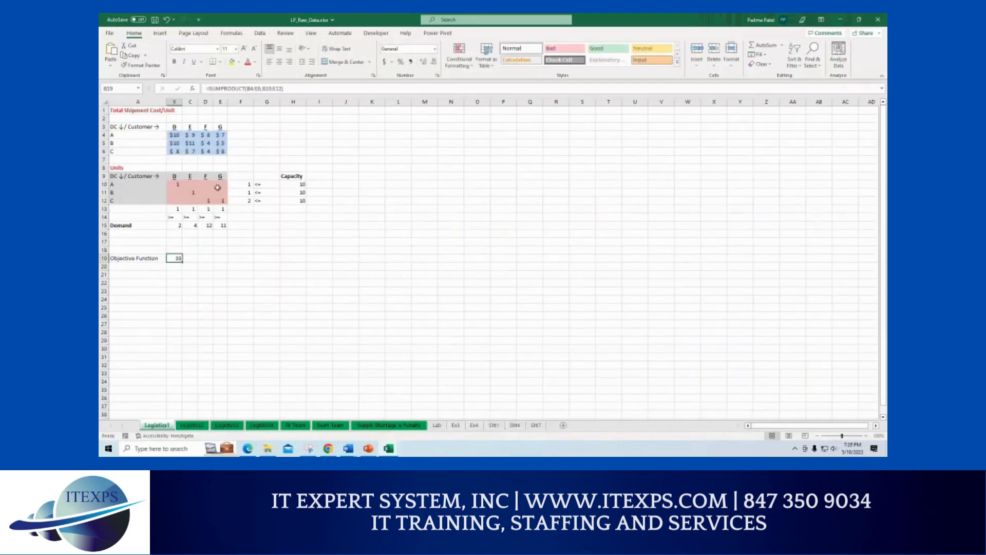
click(239, 61)
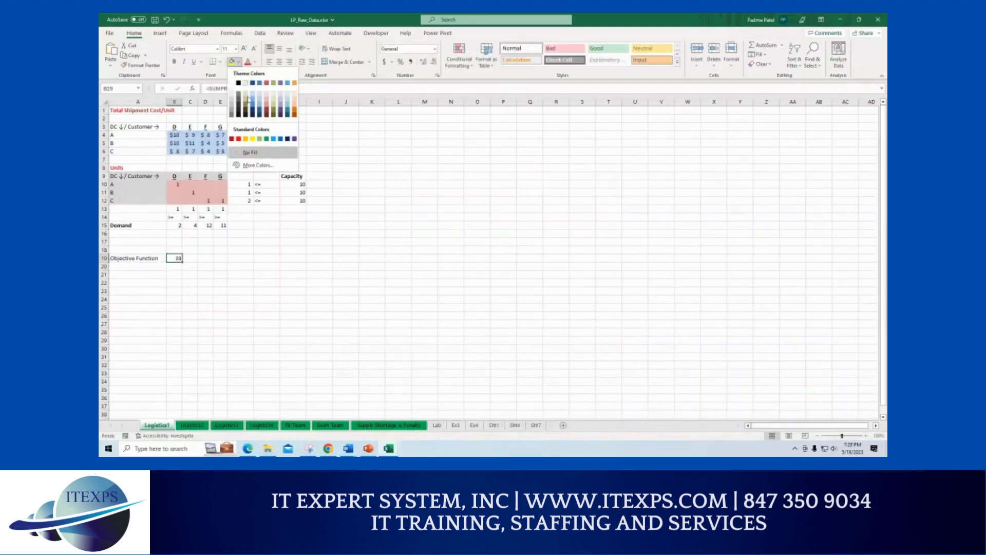
click(252, 104)
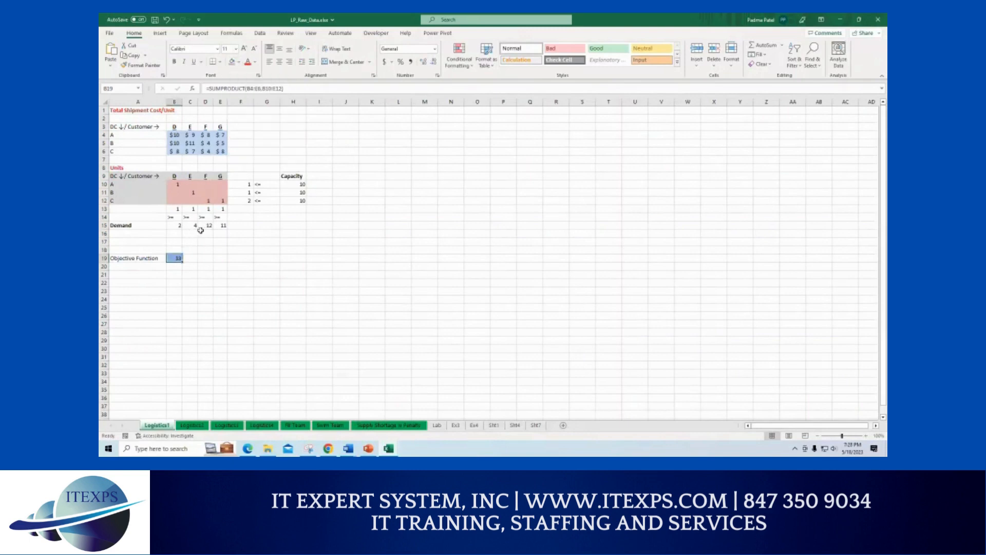
drag(175, 209, 246, 200)
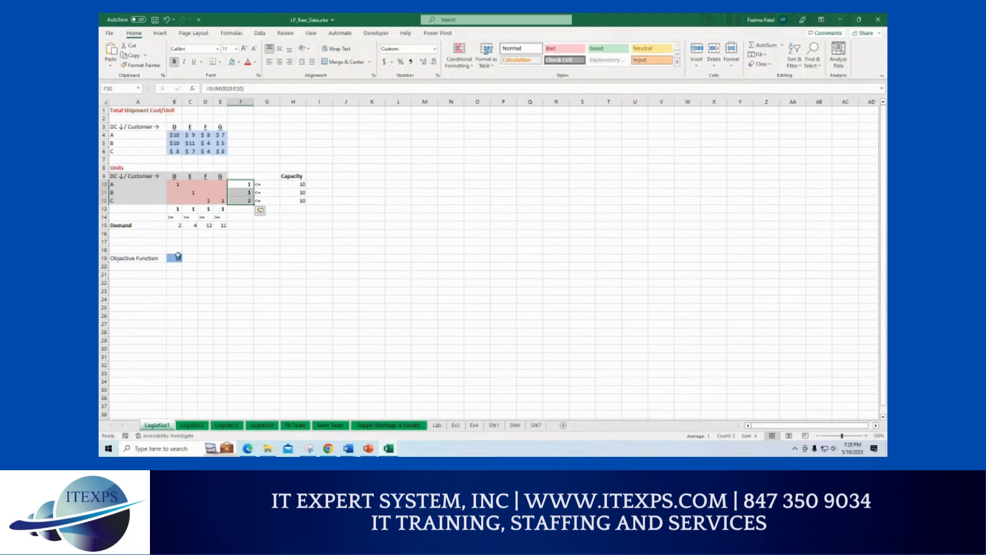
Open Solver with the objective cell B19 selected and place its dialog so the model stays in view.
click(176, 259)
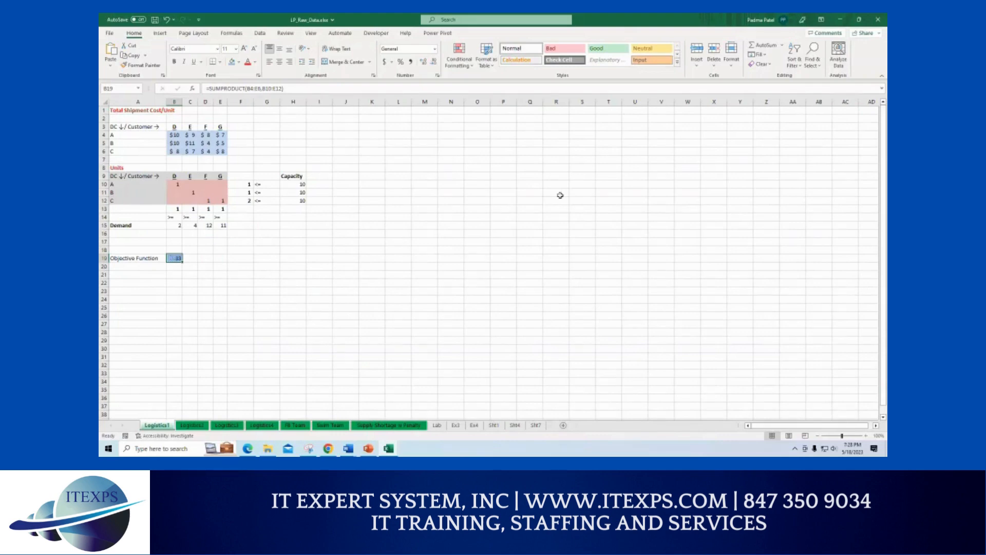
click(260, 33)
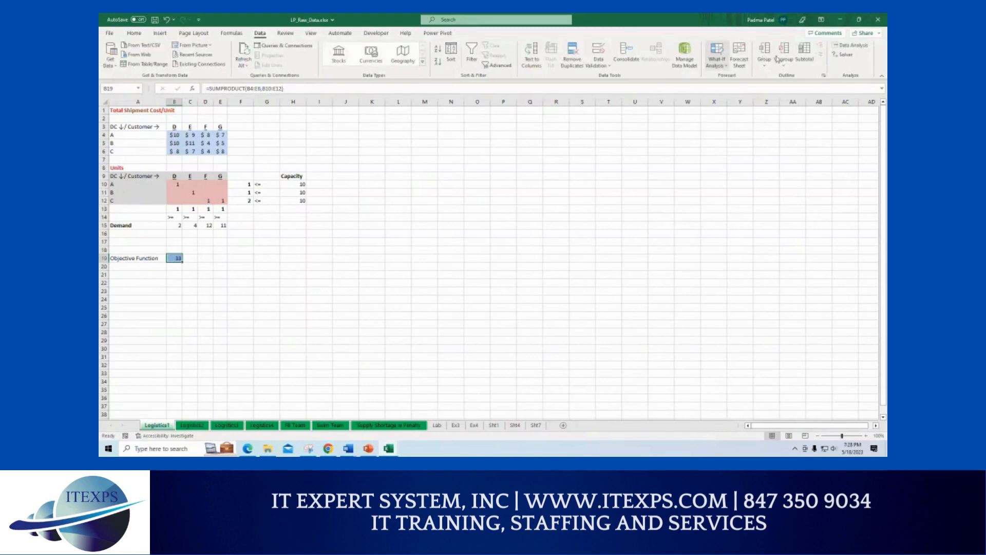
click(844, 55)
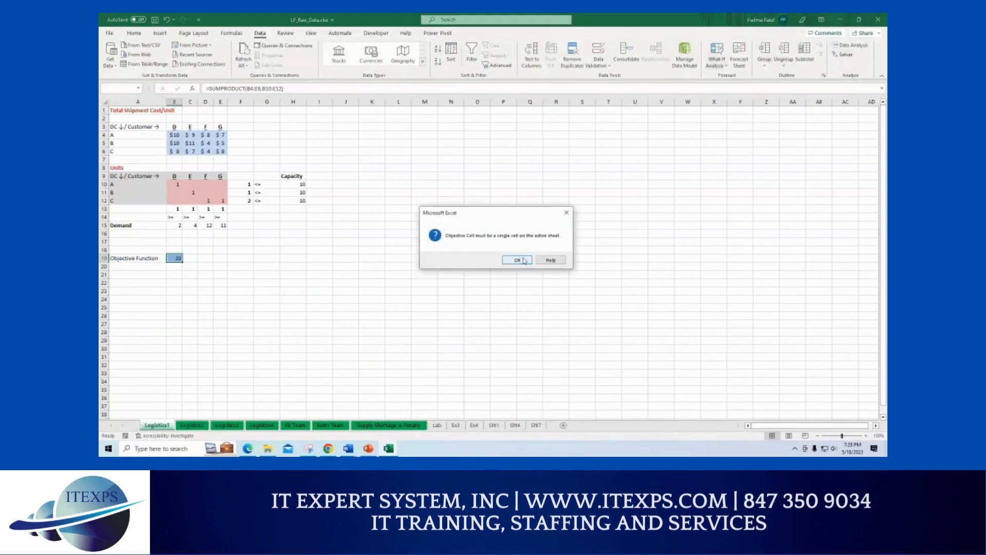
click(517, 260)
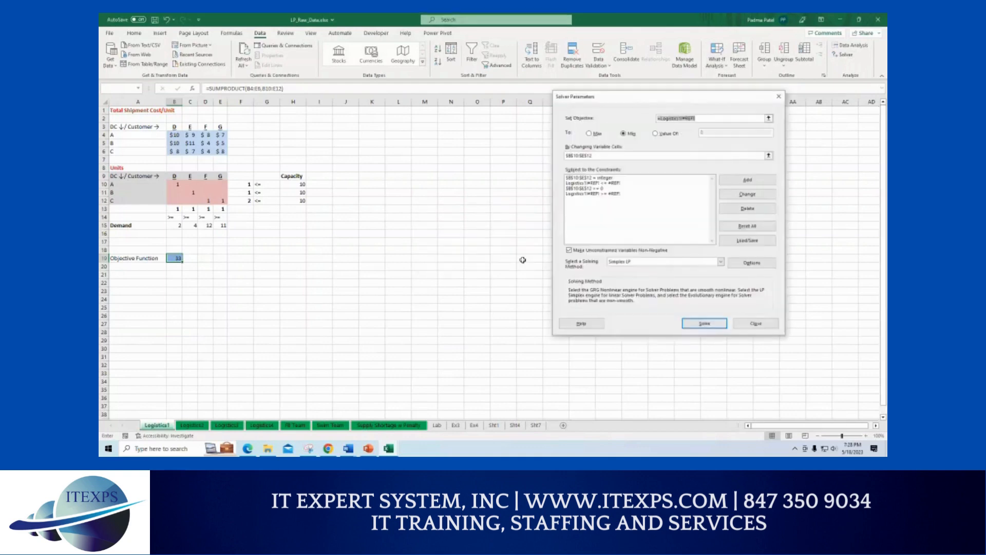
drag(640, 97, 429, 103)
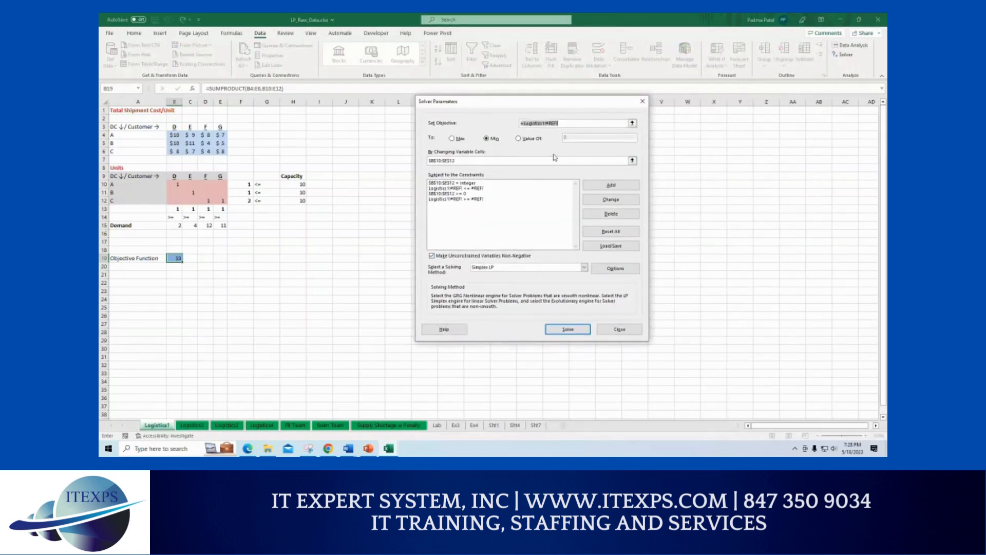
Clear all existing Solver parameters and constraints, and set the objective to $B$19.
key(Delete)
drag(459, 161, 419, 164)
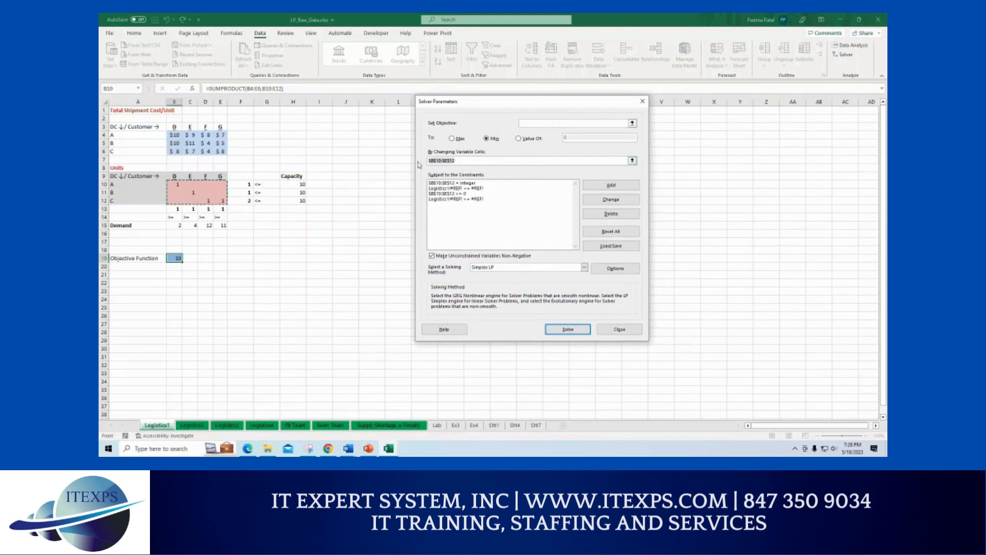
key(Delete)
click(443, 183)
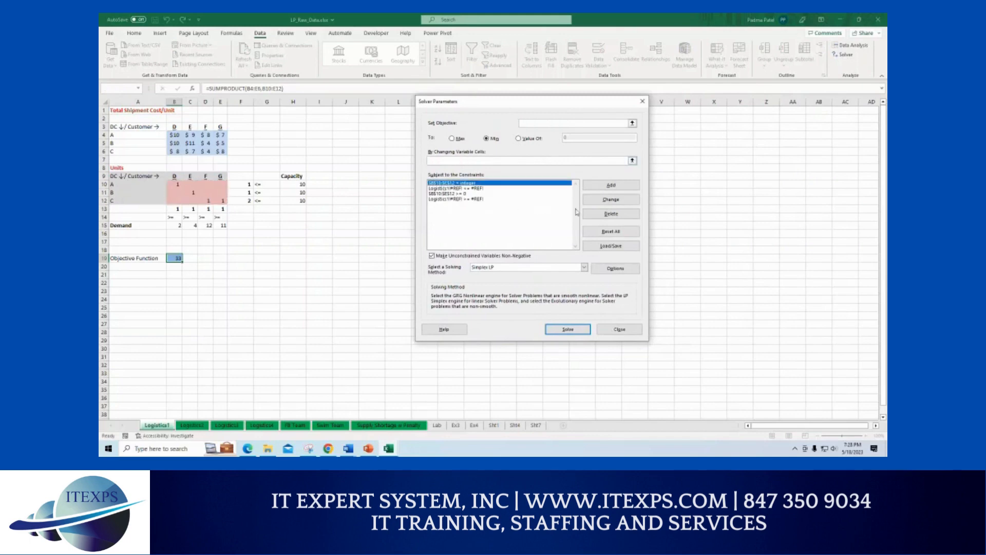
click(598, 215)
click(606, 231)
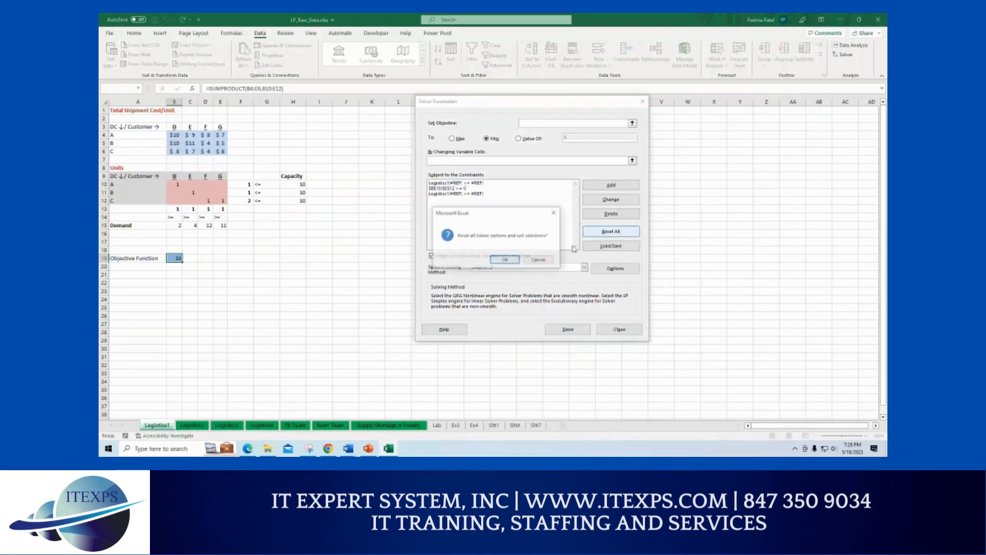
click(513, 263)
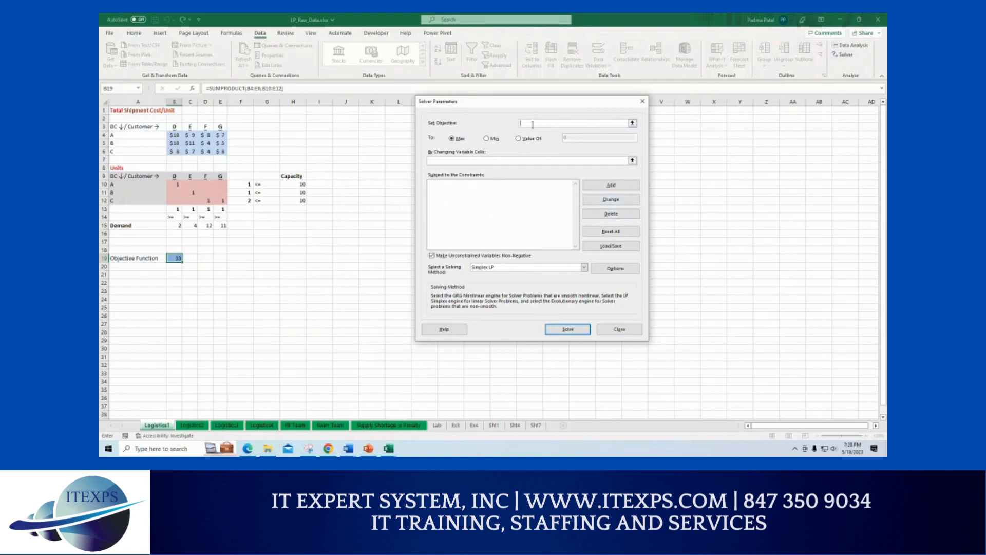
click(175, 257)
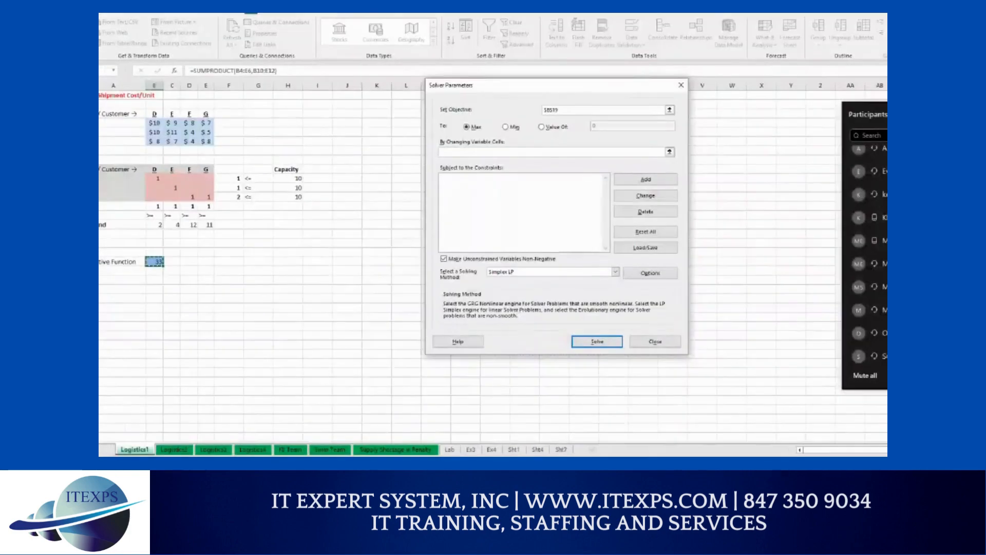
mouse_move(167, 263)
mouse_down()
mouse_move(292, 240)
mouse_move(485, 73)
mouse_move(537, 116)
mouse_move(501, 134)
mouse_move(515, 120)
mouse_up()
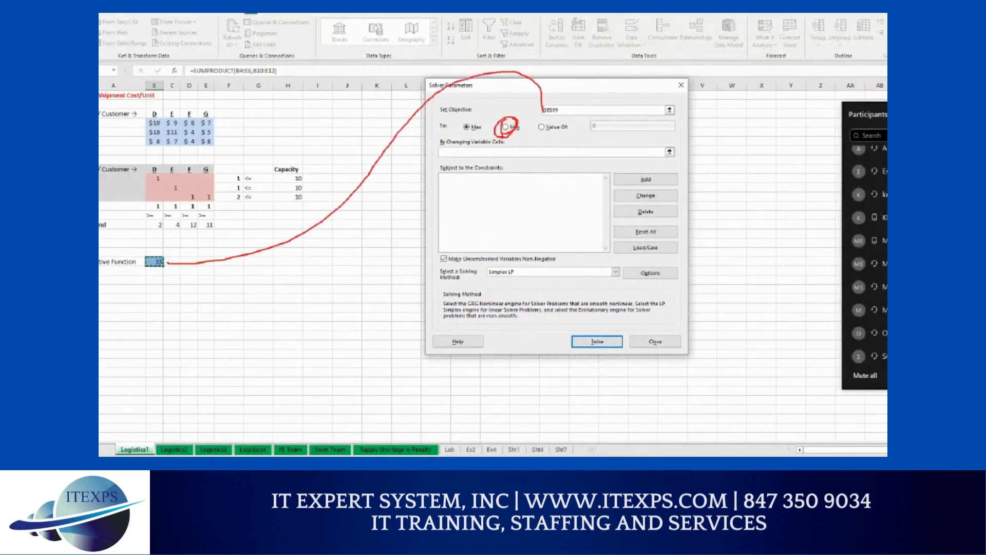
mouse_move(450, 147)
mouse_down()
mouse_move(456, 158)
mouse_move(388, 153)
mouse_move(218, 178)
mouse_up()
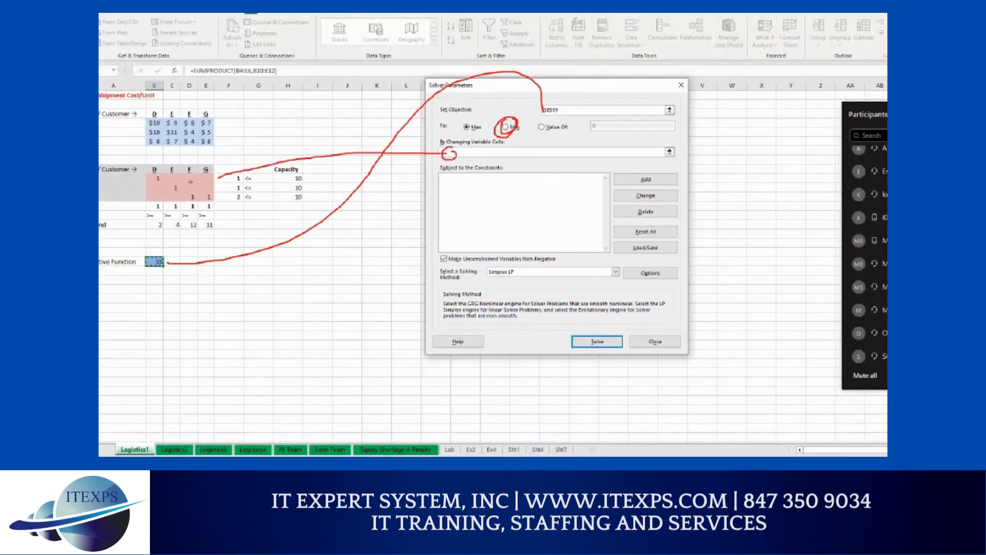
mouse_move(154, 173)
mouse_down()
mouse_move(216, 172)
mouse_move(162, 208)
mouse_move(149, 174)
mouse_up()
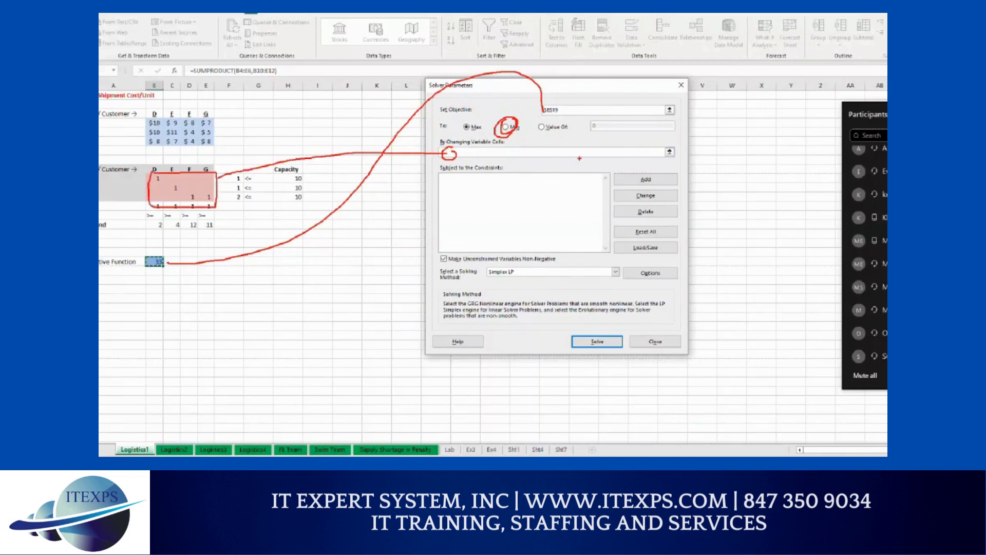
drag(640, 178, 635, 178)
mouse_move(612, 189)
mouse_down()
mouse_move(483, 208)
mouse_move(303, 212)
mouse_up()
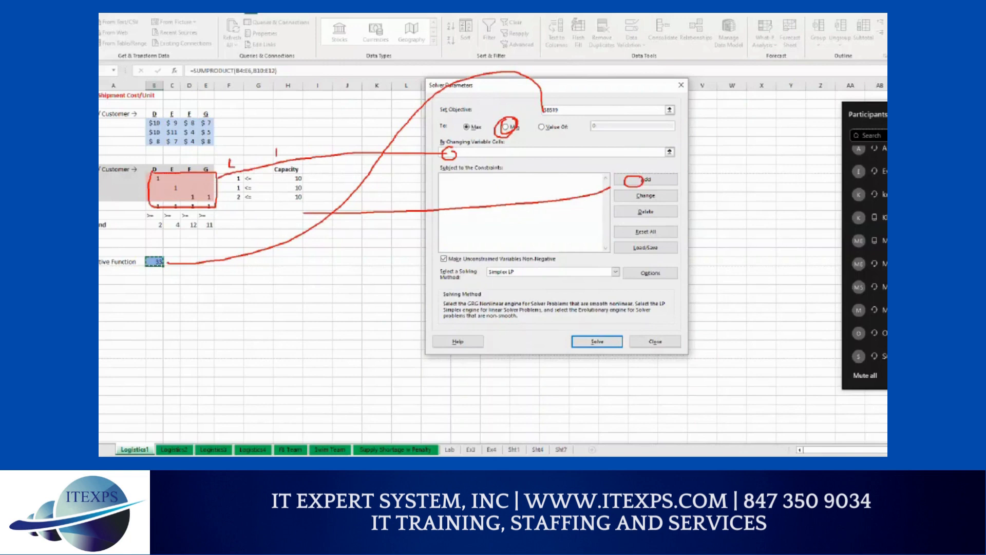
mouse_move(241, 171)
mouse_down()
mouse_move(232, 203)
mouse_move(297, 172)
mouse_move(251, 169)
mouse_move(270, 193)
mouse_up()
drag(264, 193, 277, 193)
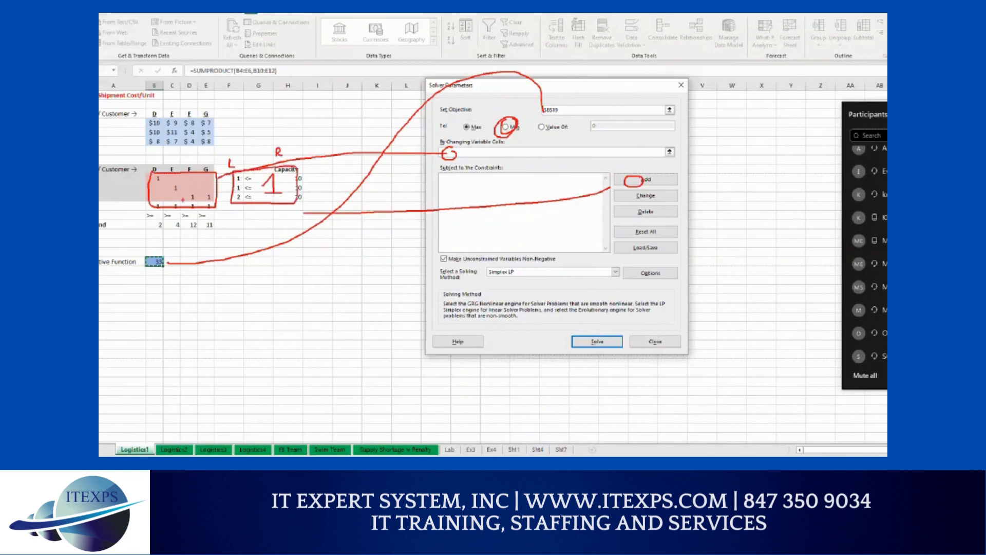
mouse_move(183, 199)
mouse_down()
mouse_move(134, 201)
mouse_move(151, 236)
mouse_move(219, 225)
mouse_move(165, 204)
mouse_move(172, 221)
mouse_up()
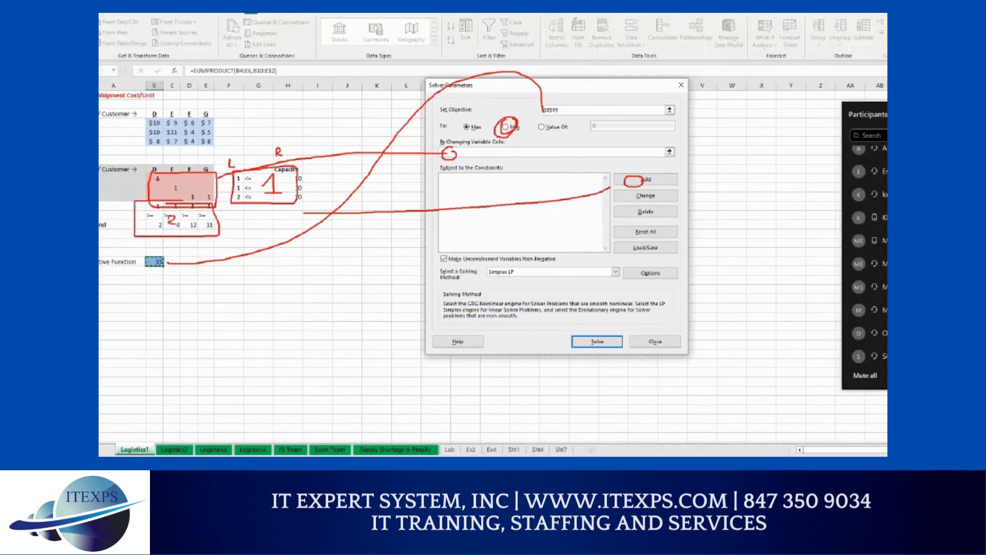
mouse_move(174, 181)
mouse_down()
mouse_move(210, 150)
mouse_move(177, 184)
mouse_up()
key(Escape)
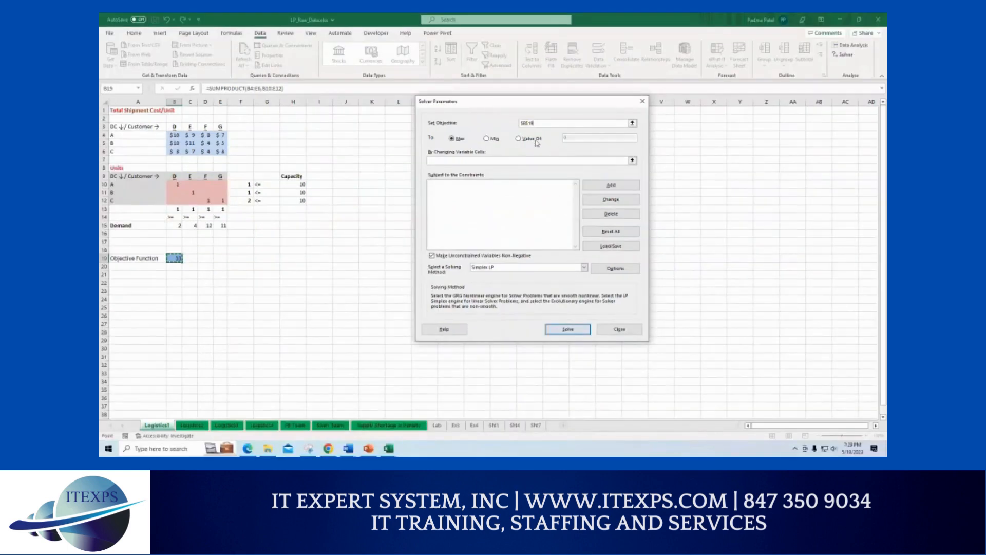
Set the Solver goal to Min and start entering the changing variable cells.
click(485, 138)
click(437, 161)
drag(176, 135, 222, 151)
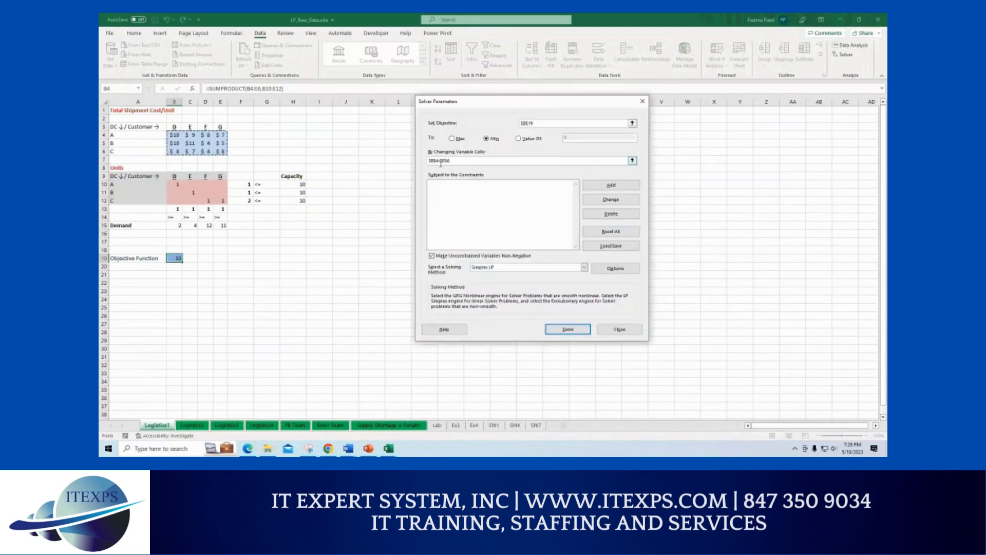
drag(451, 161, 434, 168)
key(BackSpace)
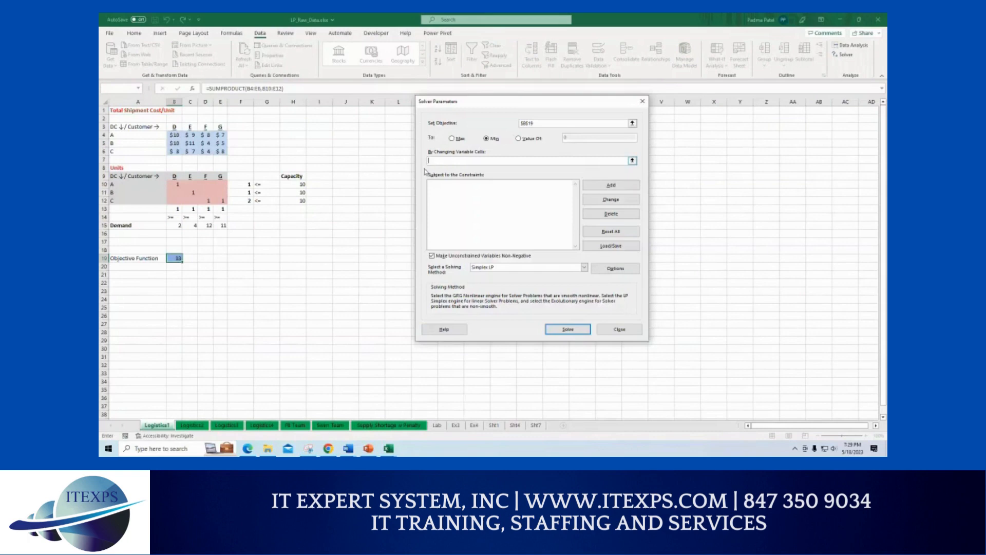
Set the changing variable cells to the units range $B$10:$E$12.
drag(172, 183, 219, 199)
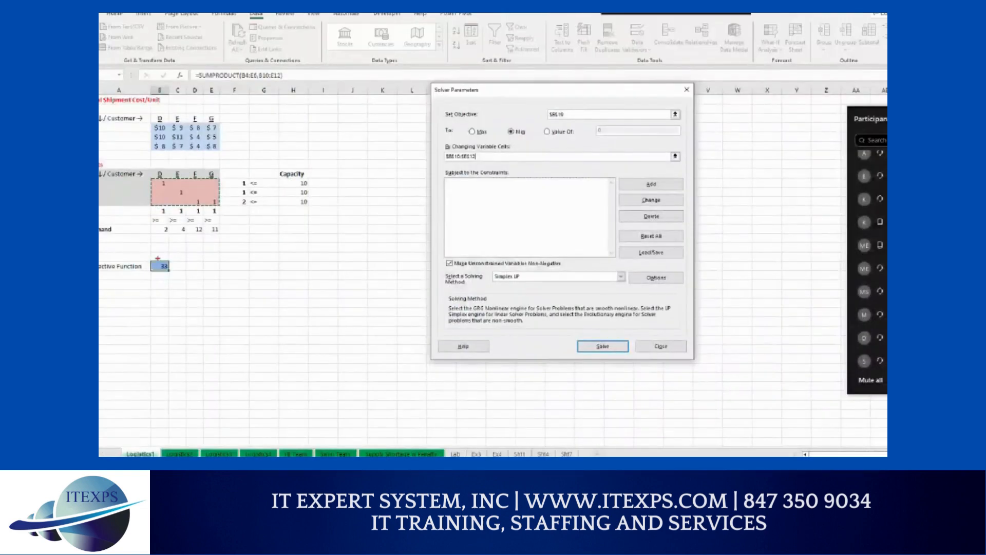
mouse_move(158, 258)
mouse_down()
mouse_move(169, 264)
mouse_move(363, 167)
mouse_move(541, 114)
mouse_move(519, 146)
mouse_up()
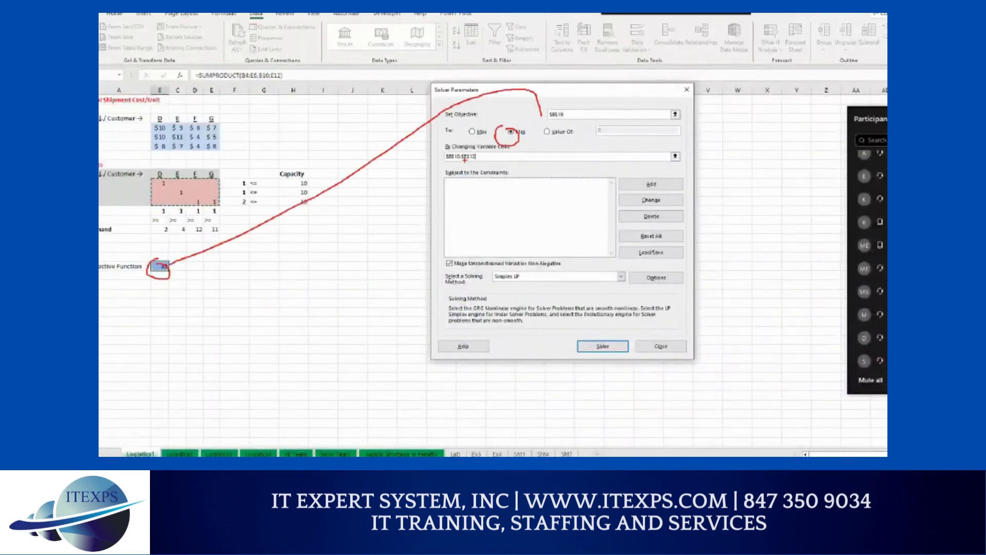
drag(465, 160, 227, 181)
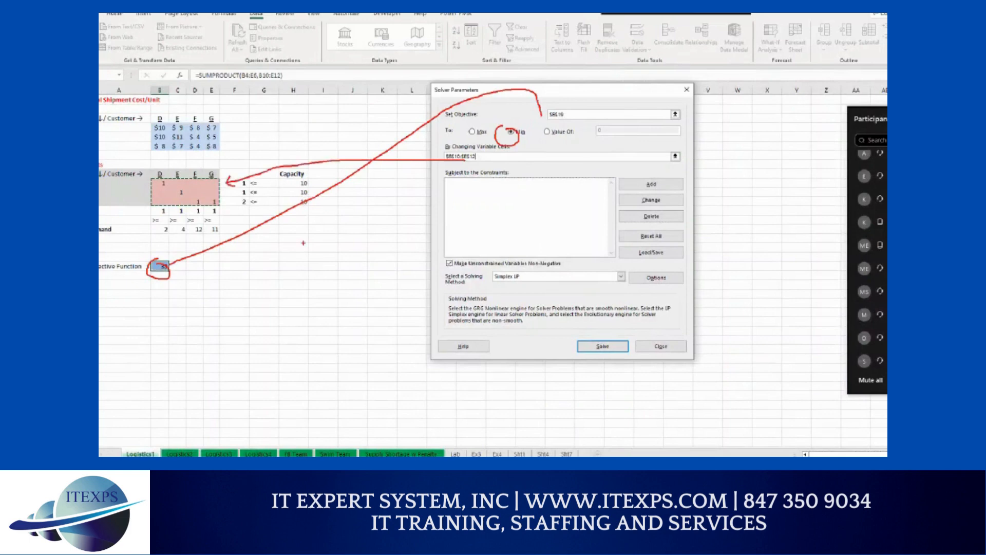
mouse_move(651, 179)
mouse_down()
mouse_move(627, 189)
mouse_move(648, 183)
mouse_up()
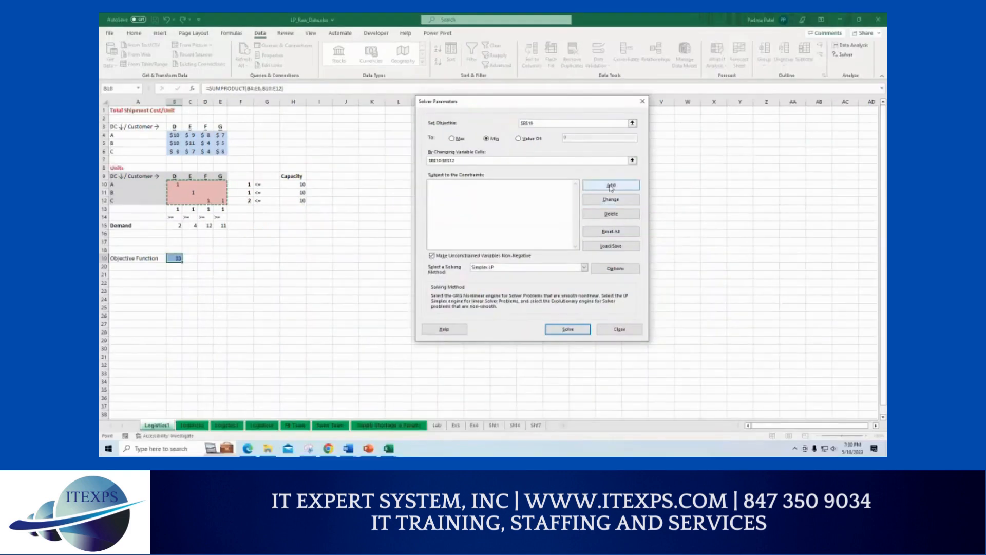
Define a Solver capacity constraint with $F$10:$F$12 <= $H$10:$H$12.
click(611, 186)
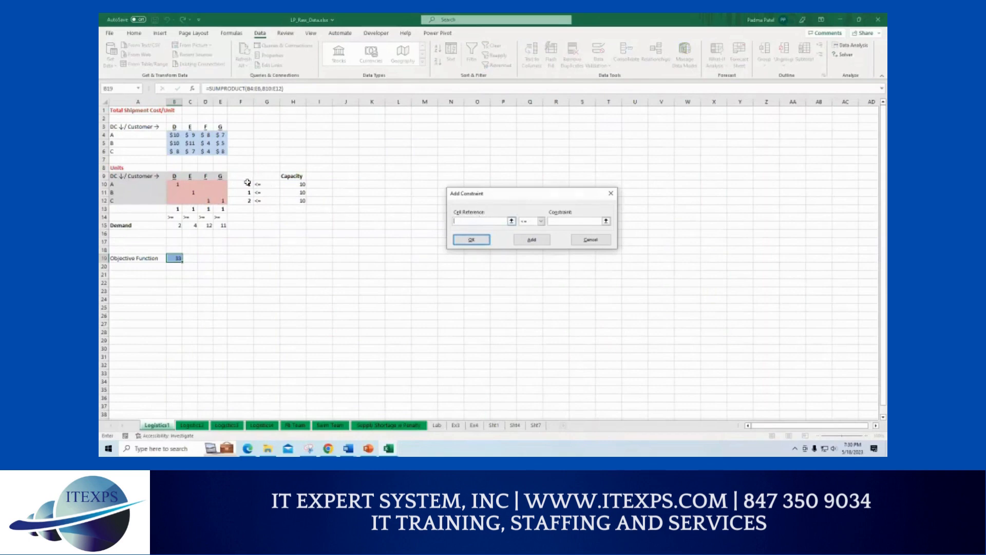
drag(247, 183, 250, 201)
click(559, 221)
drag(300, 184, 299, 202)
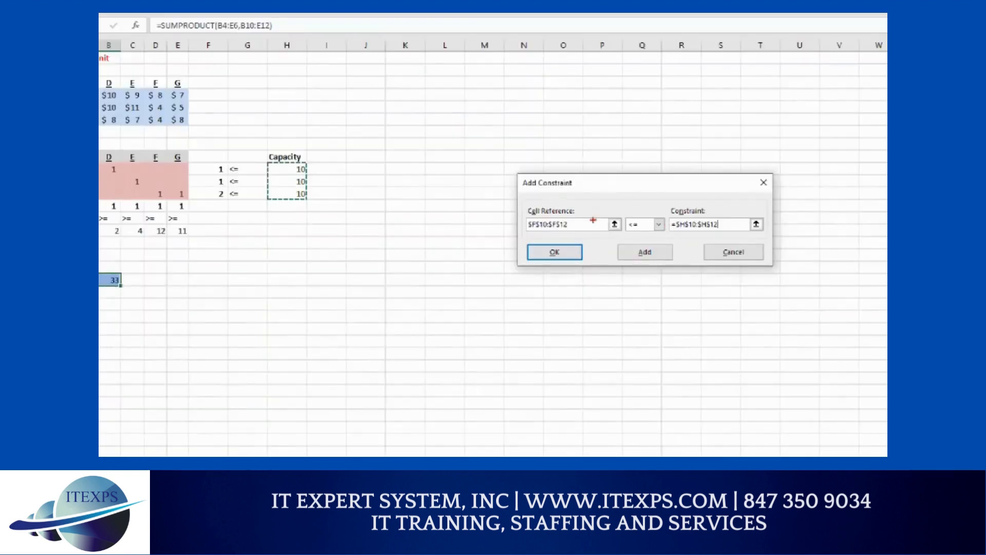
mouse_move(569, 220)
mouse_down()
mouse_move(311, 115)
mouse_move(225, 157)
mouse_up()
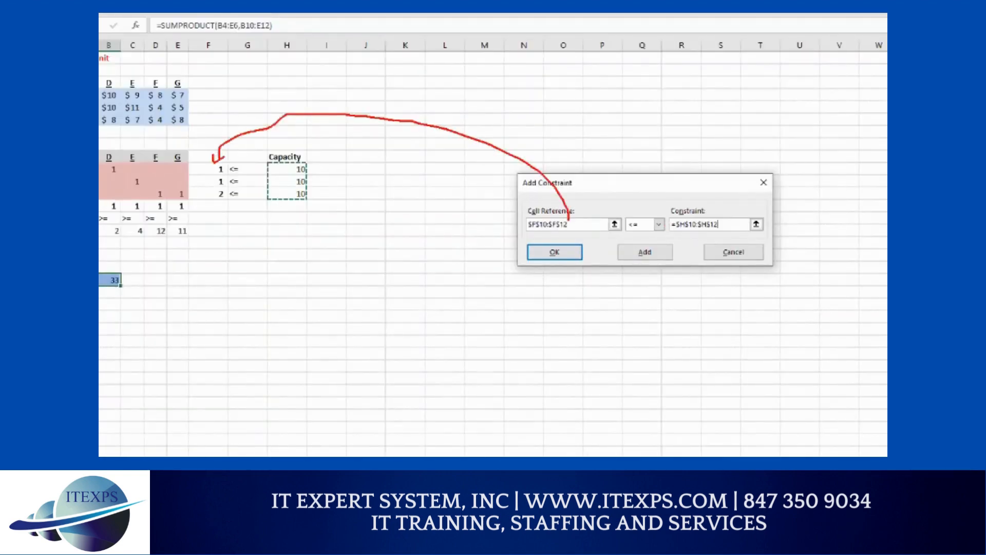
mouse_move(296, 208)
mouse_down()
mouse_move(295, 217)
mouse_move(663, 342)
mouse_move(684, 237)
mouse_move(636, 238)
mouse_move(631, 212)
mouse_up()
mouse_move(643, 261)
mouse_down()
mouse_move(663, 262)
mouse_move(636, 265)
mouse_move(666, 268)
mouse_move(635, 274)
mouse_move(662, 276)
mouse_up()
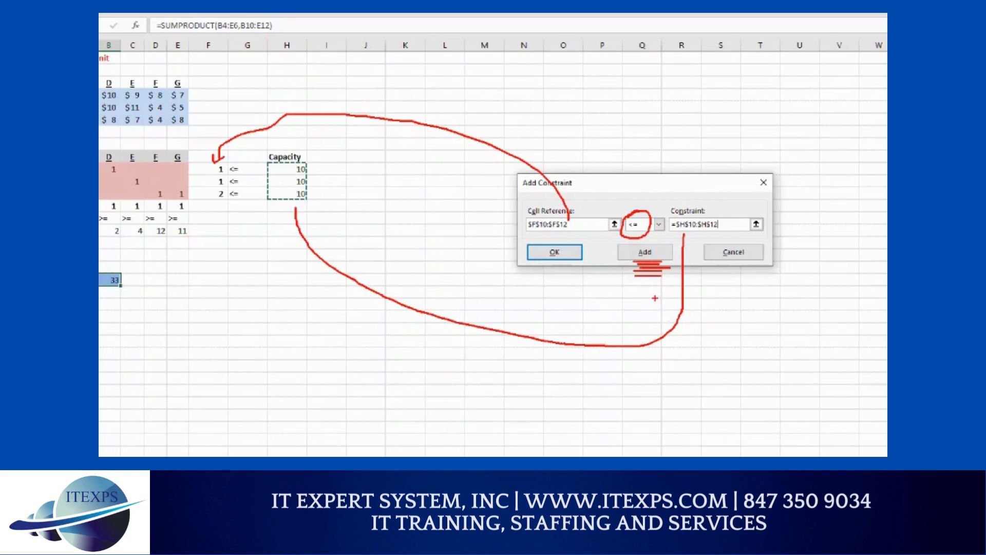
Add the Solver demand constraint $B$13:$E$13 >= $B$15:$E$15 and return to the Solver parameters.
click(644, 252)
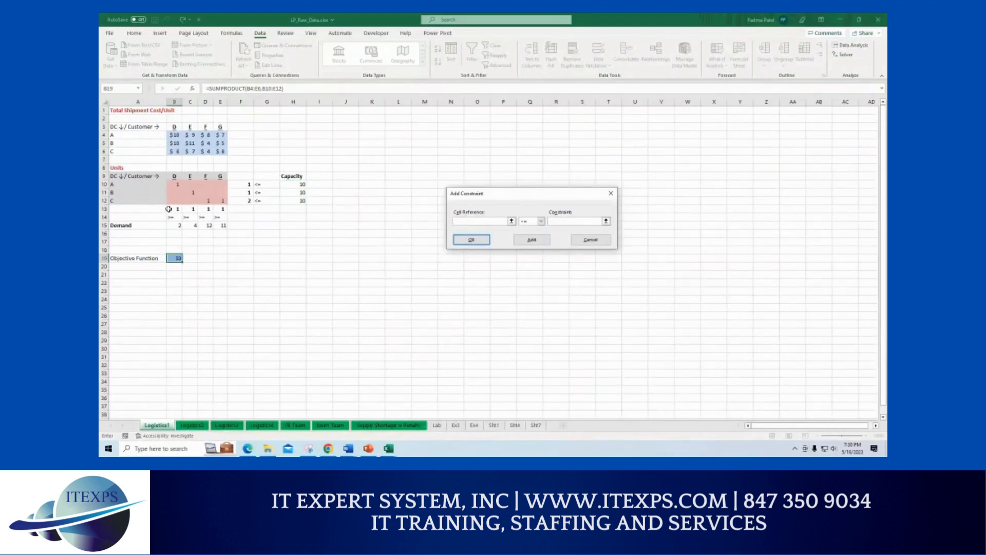
drag(168, 209, 221, 210)
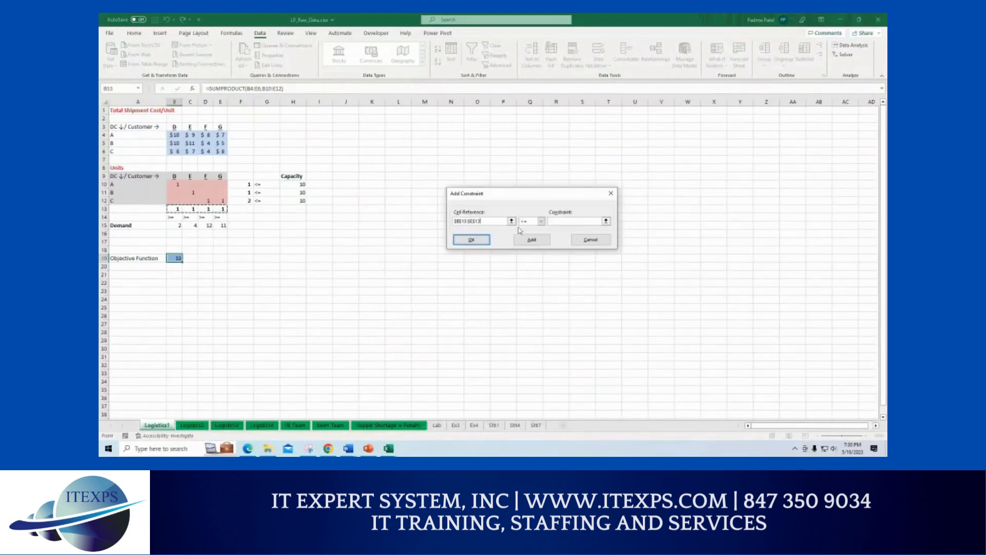
click(541, 220)
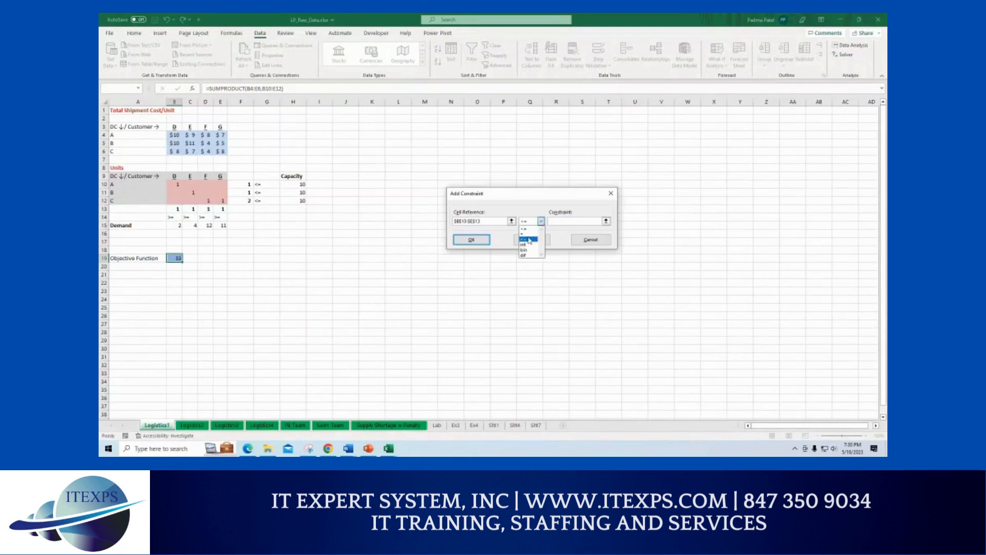
click(529, 239)
click(554, 221)
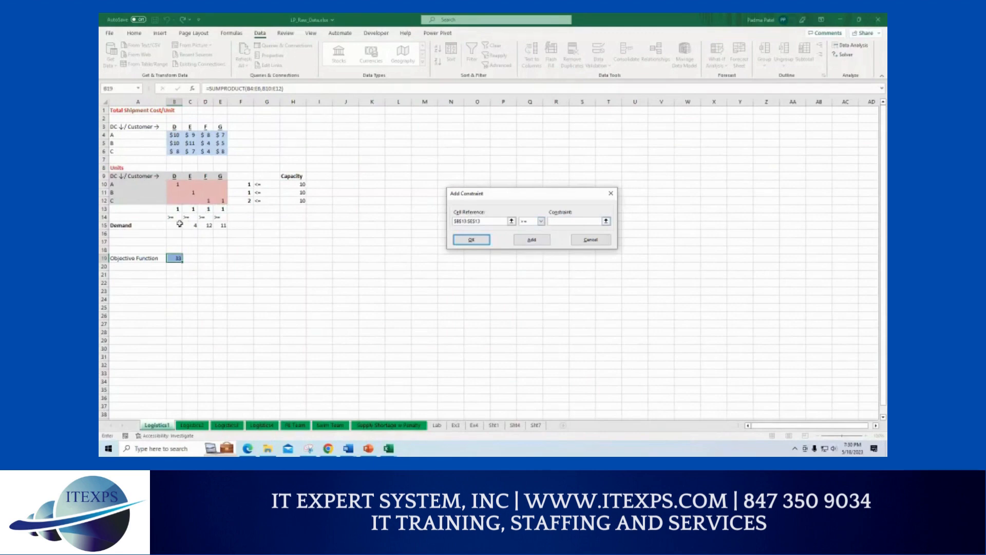
drag(177, 225, 223, 225)
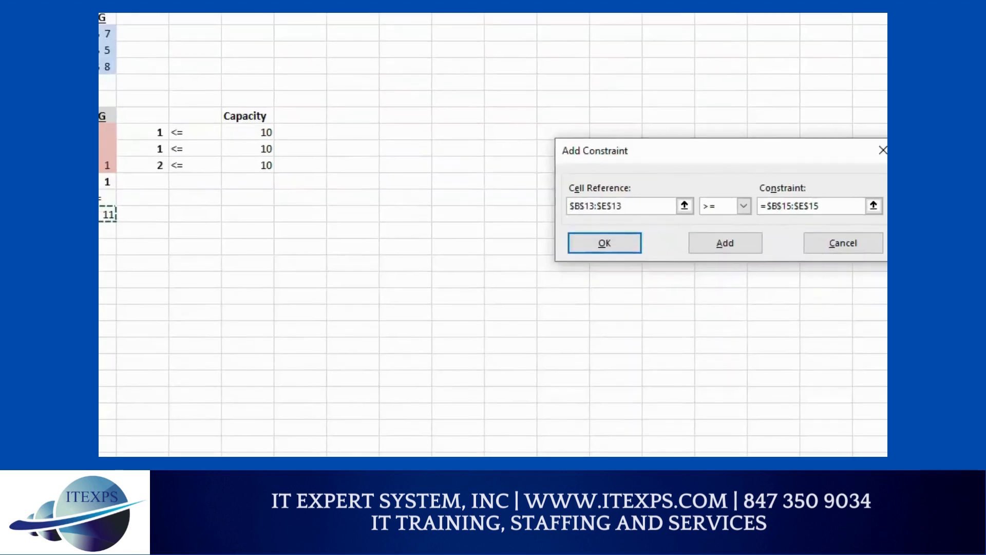
mouse_move(205, 200)
mouse_down()
mouse_move(157, 199)
mouse_move(174, 212)
mouse_move(211, 198)
mouse_move(461, 209)
mouse_up()
mouse_move(546, 211)
mouse_down()
mouse_move(557, 223)
mouse_move(540, 209)
mouse_move(261, 224)
mouse_move(218, 212)
mouse_move(213, 237)
mouse_move(581, 260)
mouse_move(604, 217)
mouse_up()
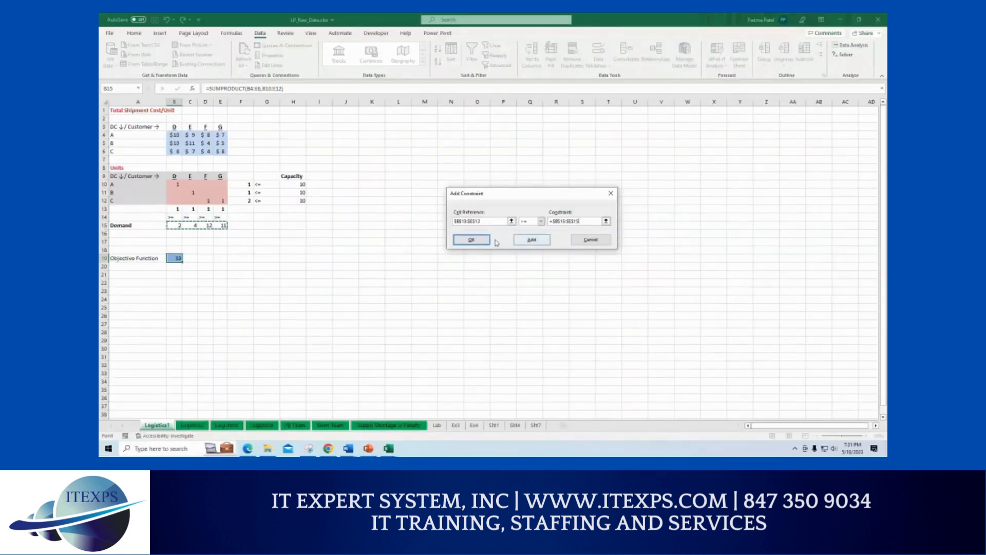
click(471, 240)
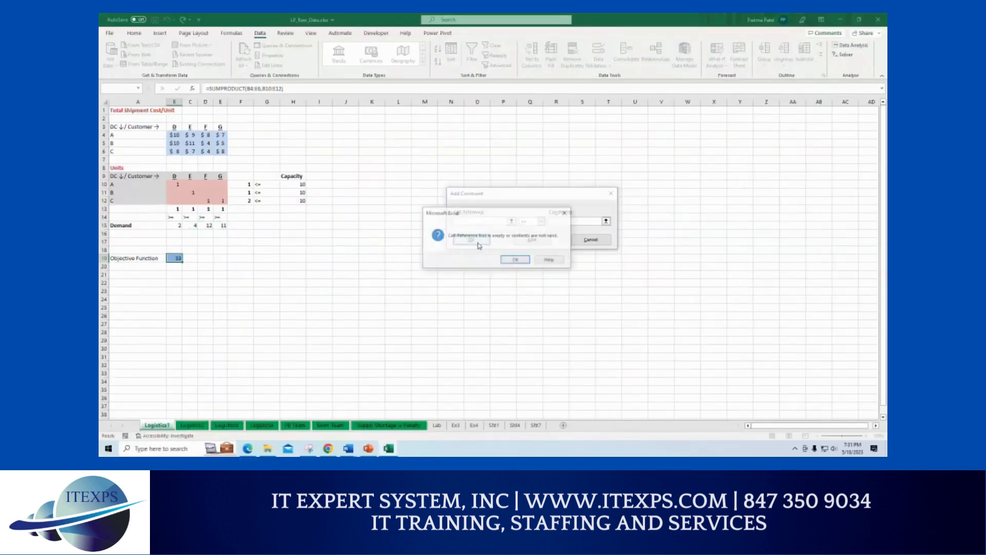
click(516, 259)
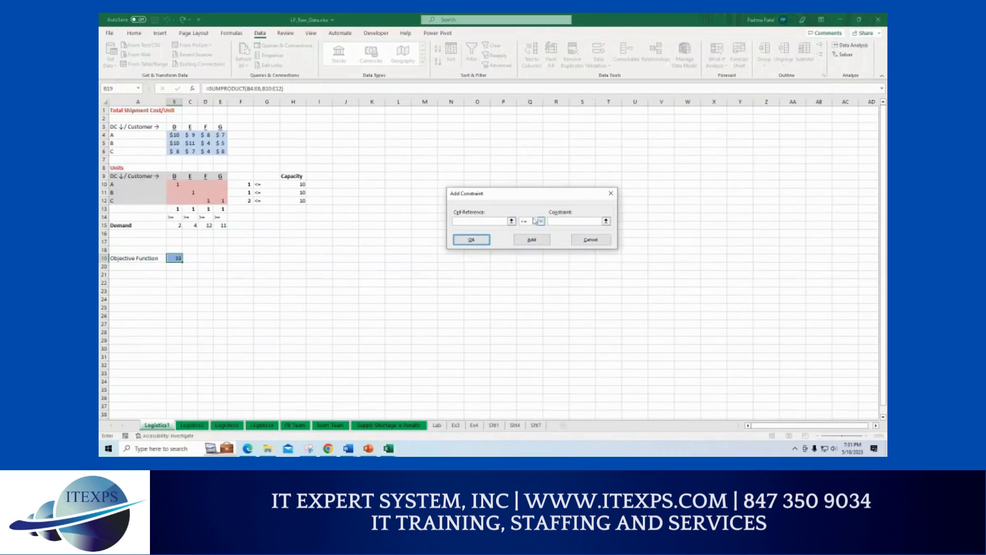
click(590, 240)
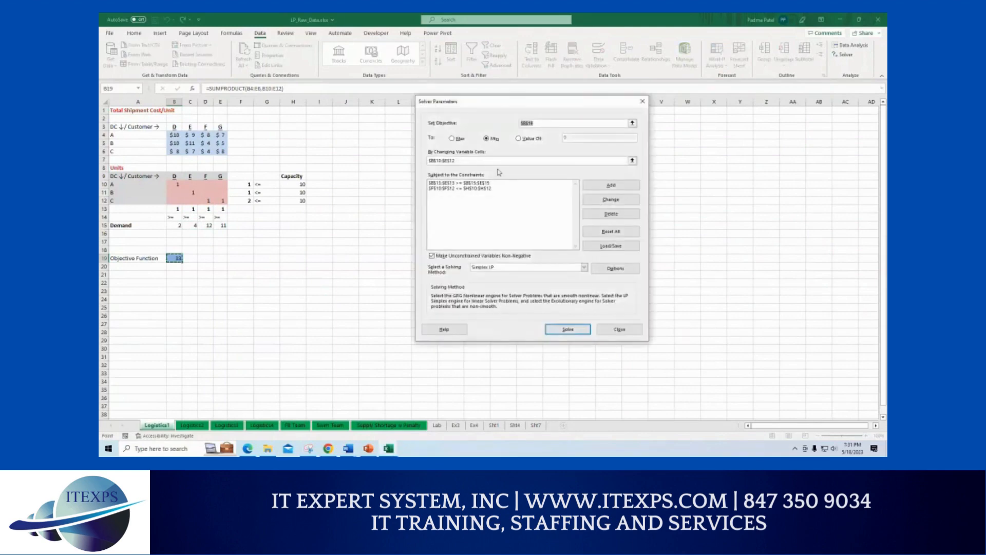
Review the chosen Simplex LP solving method and the non-negative variables option in the Solver parameters.
key(ctrl+1)
click(482, 268)
mouse_move(502, 292)
mouse_down()
mouse_move(530, 287)
mouse_move(450, 268)
mouse_up()
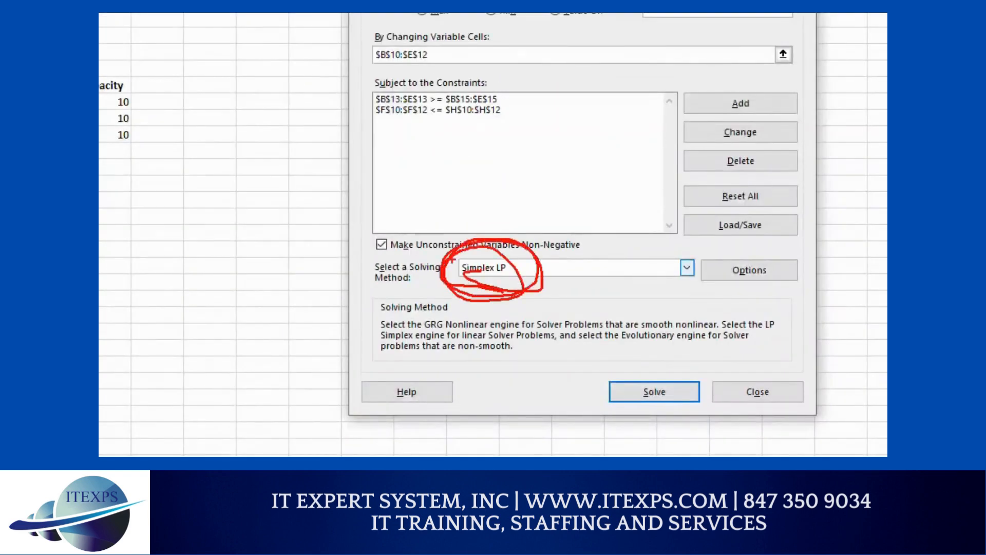
key(Escape)
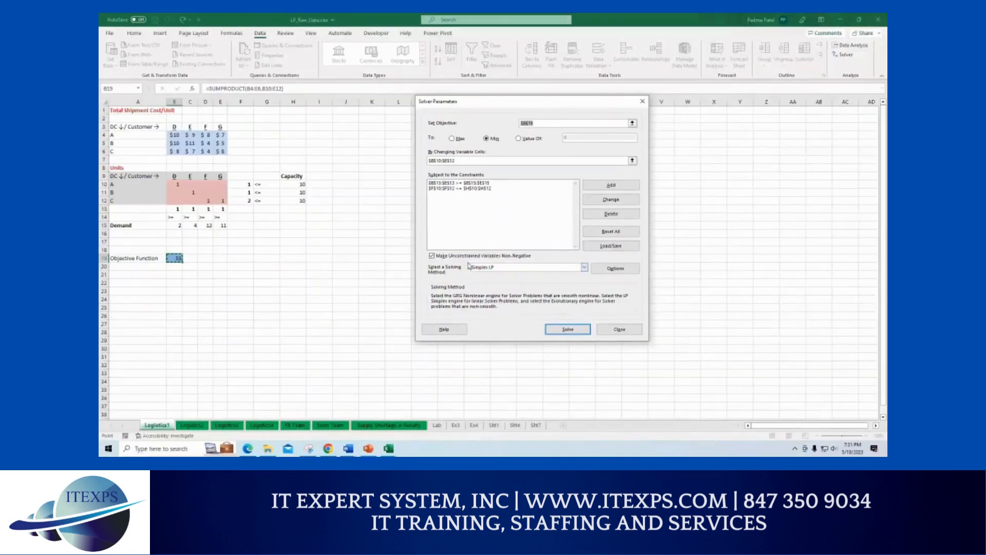
key(ctrl+1)
click(468, 262)
mouse_move(524, 251)
mouse_down()
mouse_move(593, 251)
mouse_move(514, 253)
mouse_up()
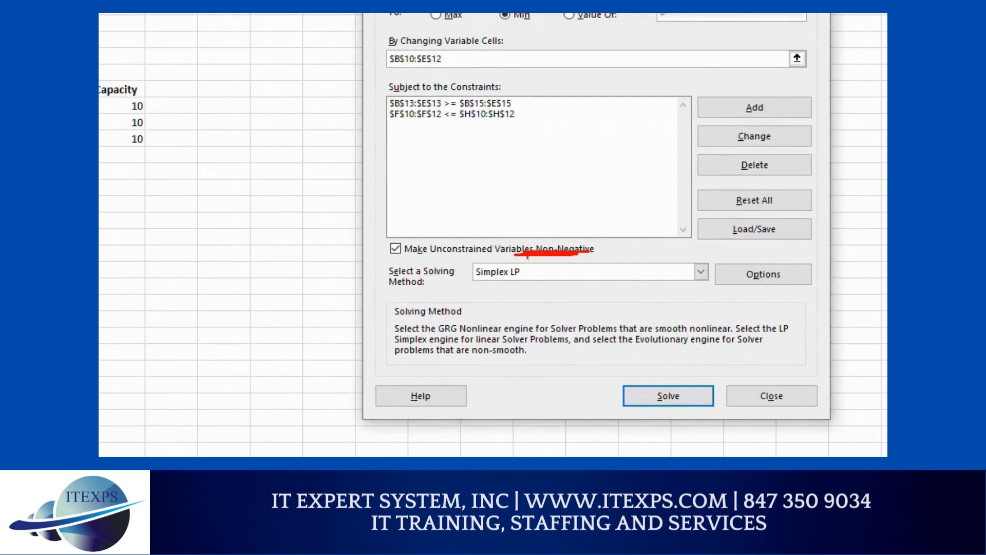
key(Escape)
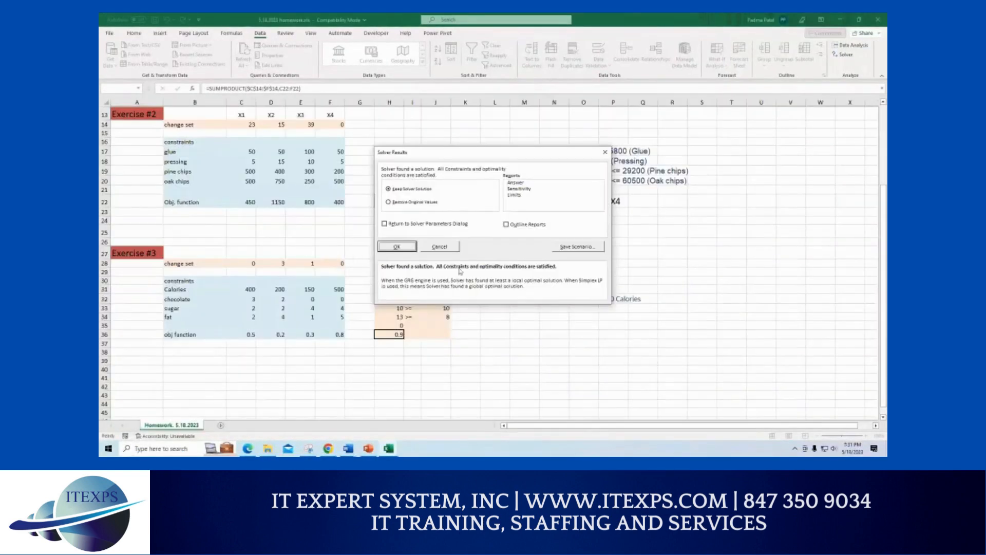
Keep the Solver solution and close the 5.18.2023 homework workbook without saving its changes.
click(408, 248)
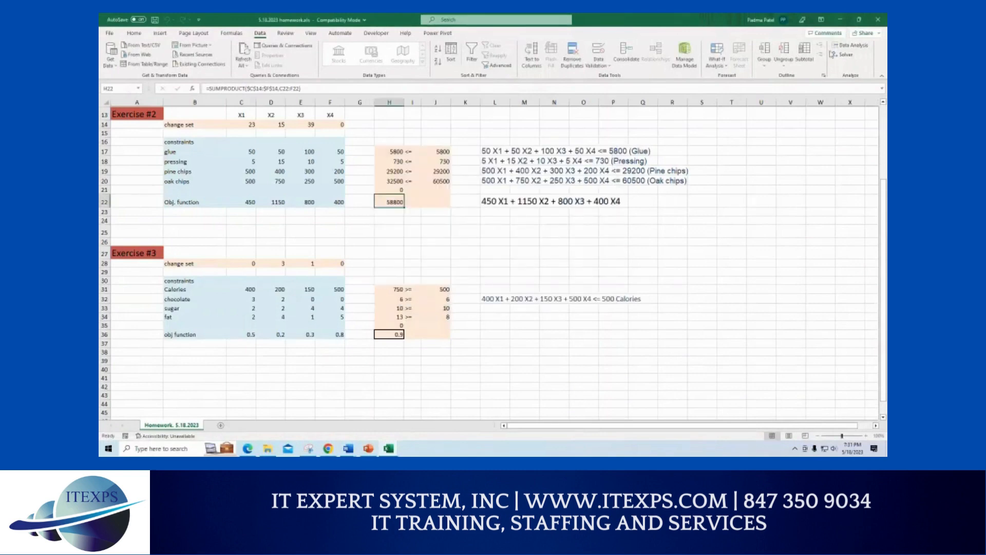
double_click(390, 23)
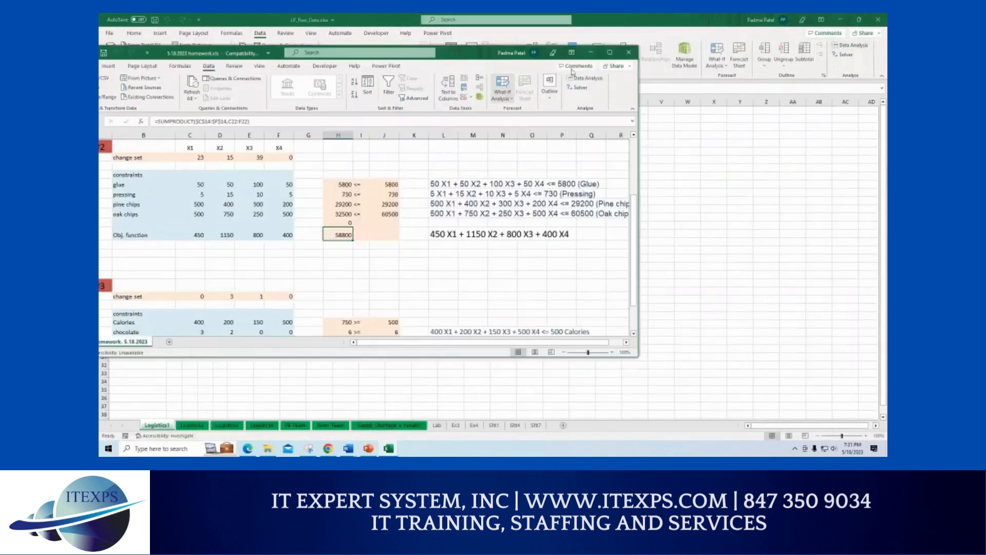
click(628, 53)
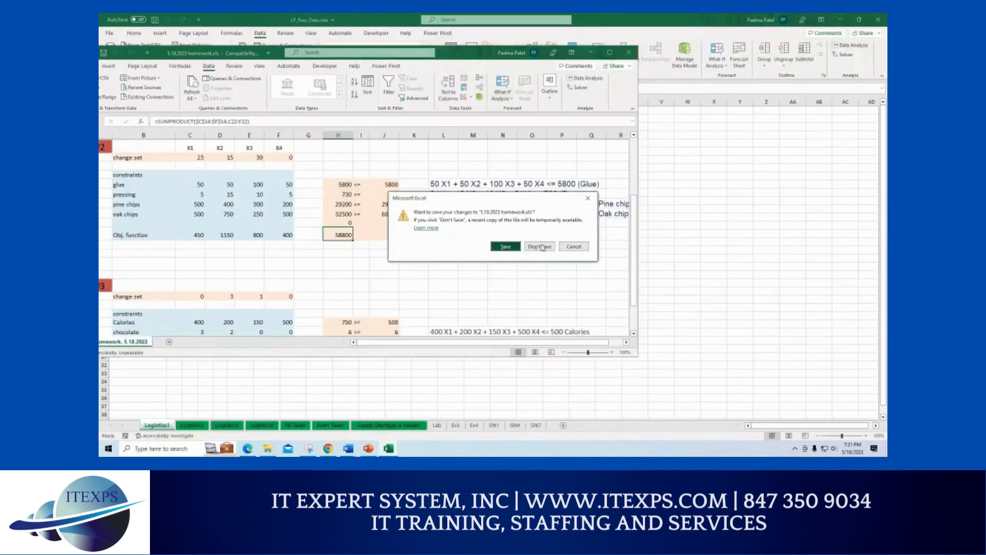
click(540, 247)
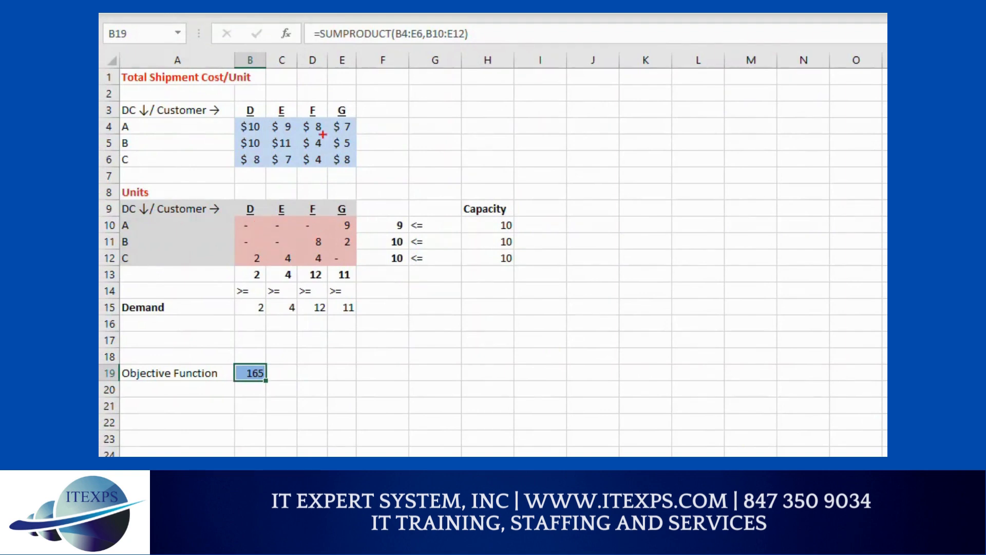
Examine the solved shipment units against the unit costs, and compare the row and column totals with capacity and demand.
drag(321, 134, 300, 246)
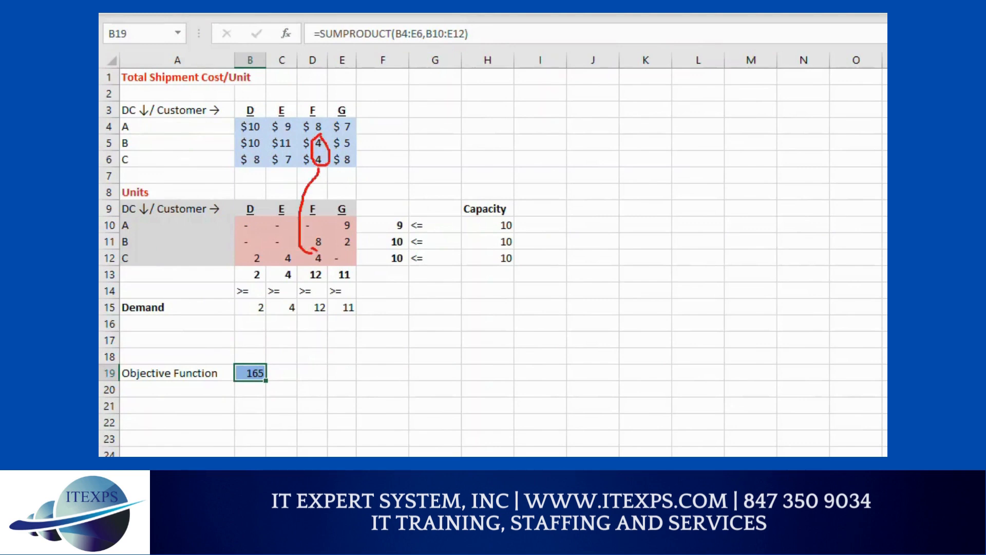
drag(352, 138, 357, 223)
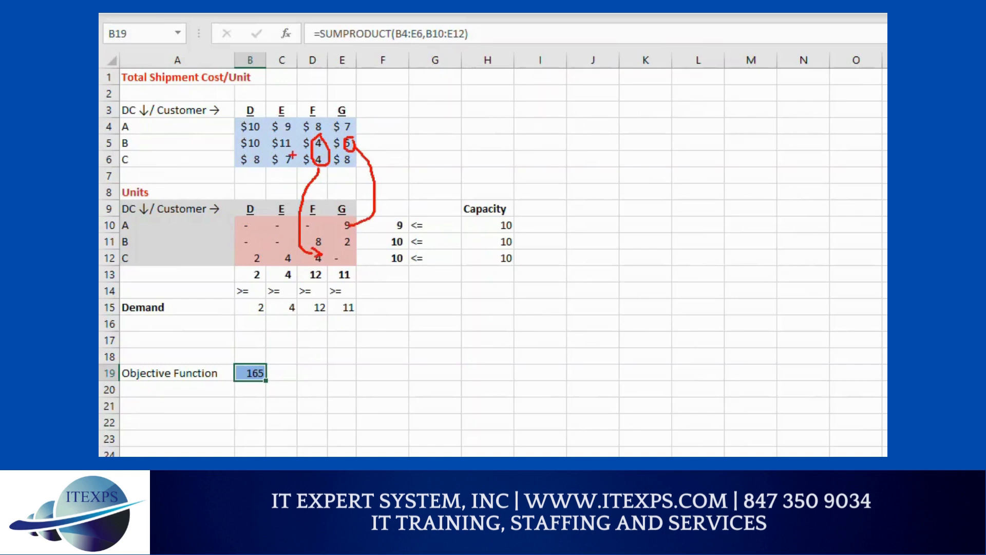
drag(289, 152, 280, 272)
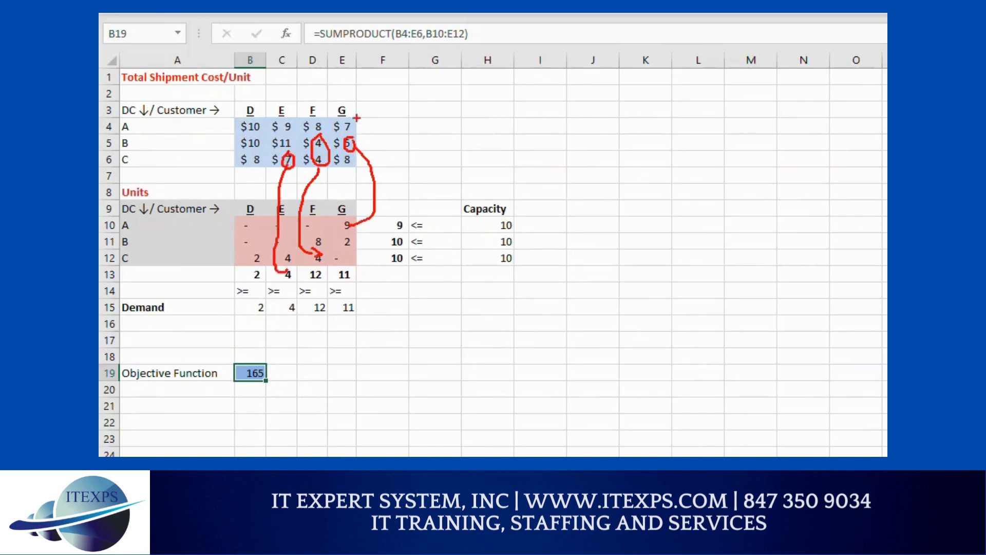
mouse_move(352, 121)
mouse_down()
mouse_move(377, 197)
mouse_move(353, 222)
mouse_up()
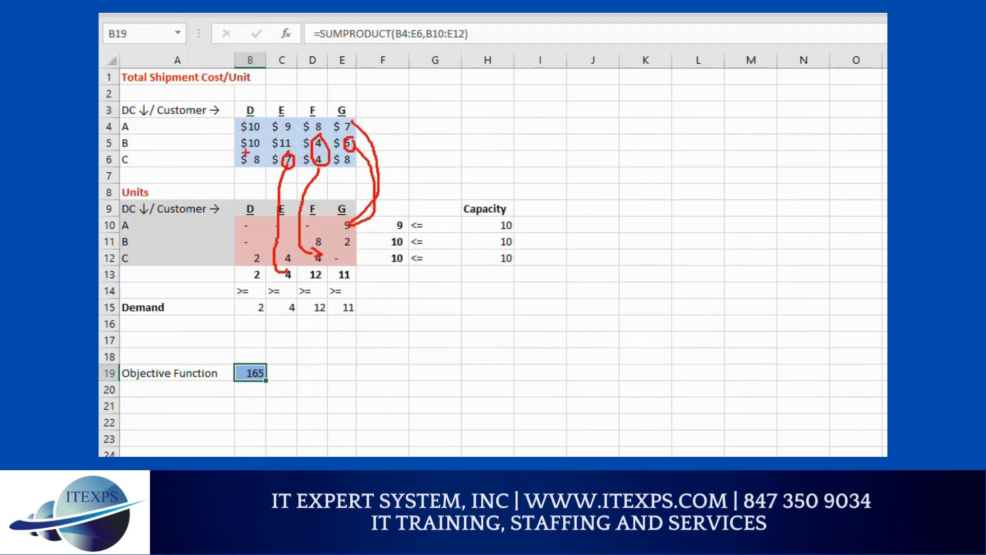
mouse_move(256, 170)
mouse_down()
mouse_move(260, 151)
mouse_move(241, 265)
mouse_move(258, 260)
mouse_up()
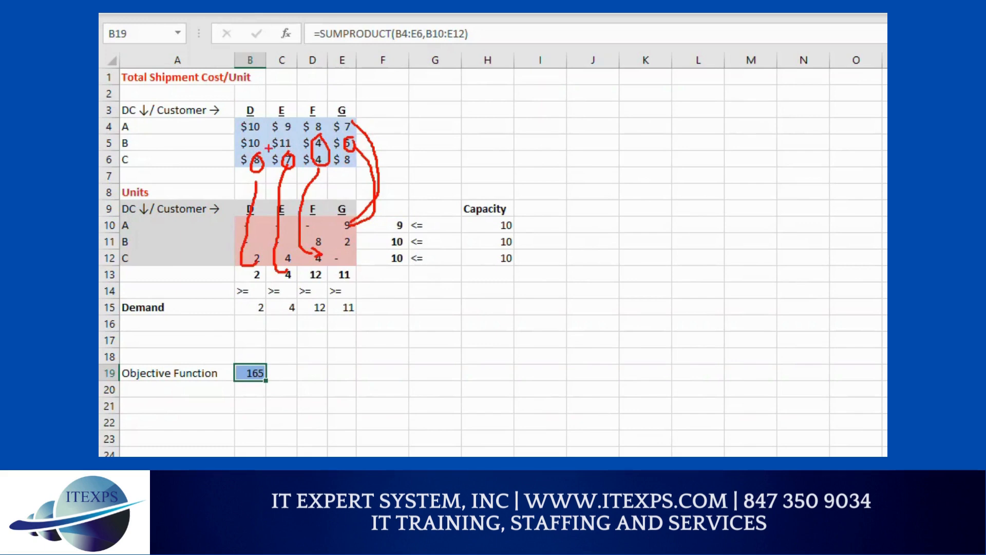
mouse_move(403, 216)
mouse_down()
mouse_move(388, 217)
mouse_move(385, 275)
mouse_move(405, 276)
mouse_move(405, 214)
mouse_up()
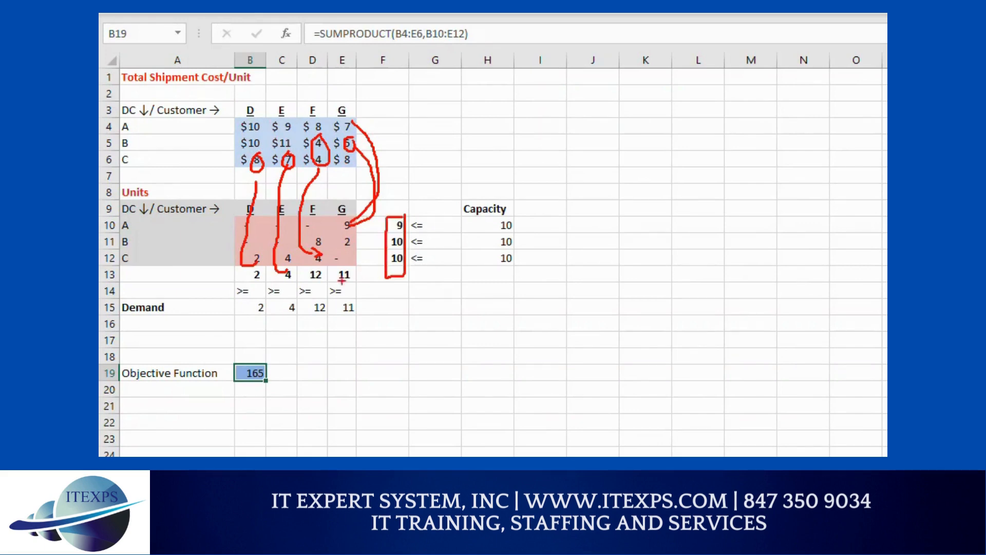
mouse_move(308, 293)
mouse_down()
mouse_move(251, 292)
mouse_move(255, 317)
mouse_move(361, 318)
mouse_move(320, 294)
mouse_up()
mouse_move(381, 301)
mouse_down()
mouse_move(382, 323)
mouse_move(461, 282)
mouse_move(370, 315)
mouse_move(460, 297)
mouse_up()
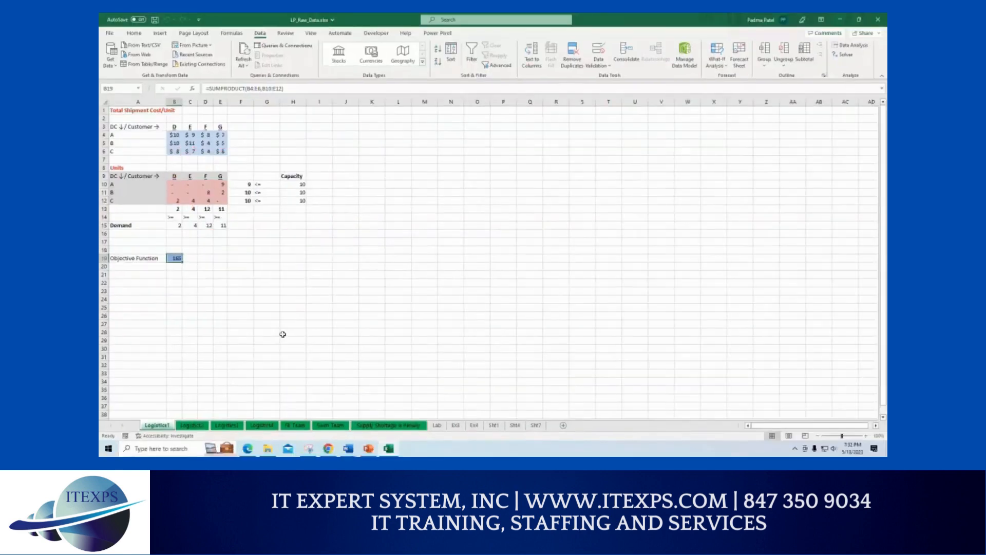
Switch to Chrome and look through LP_4.pdf for the LP Example #4 transportation problem.
click(328, 449)
scroll(505, 308, down, 8)
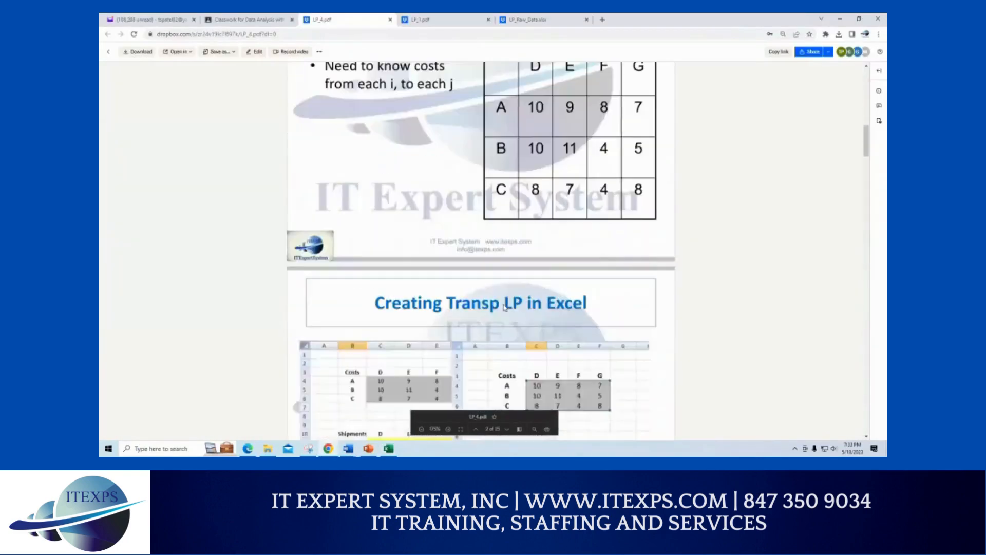
scroll(505, 307, down, 20)
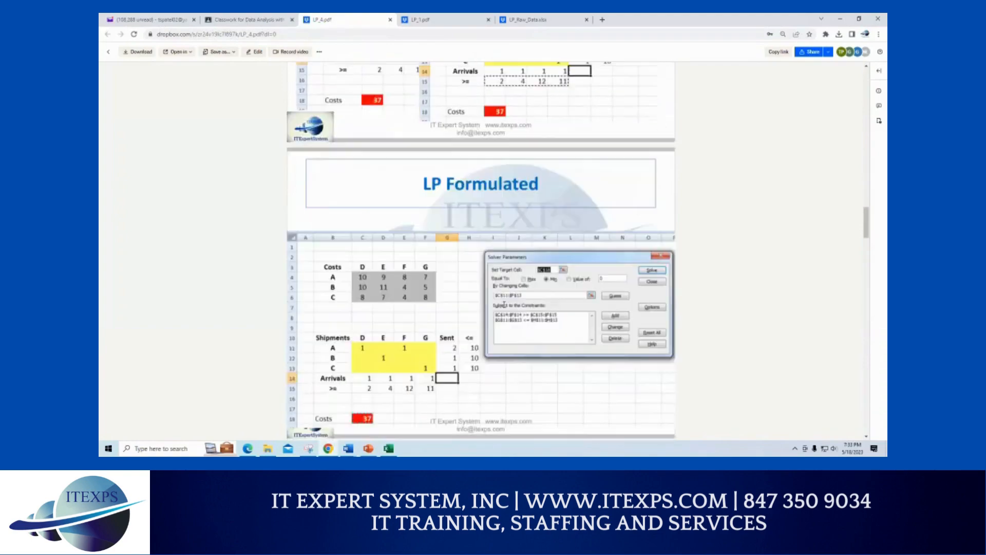
scroll(505, 307, down, 20)
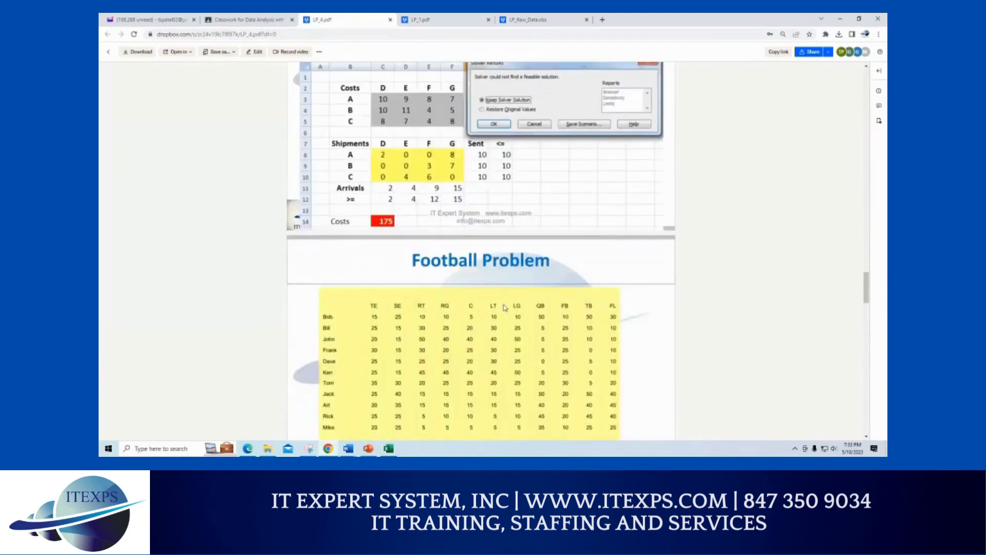
scroll(505, 308, down, 20)
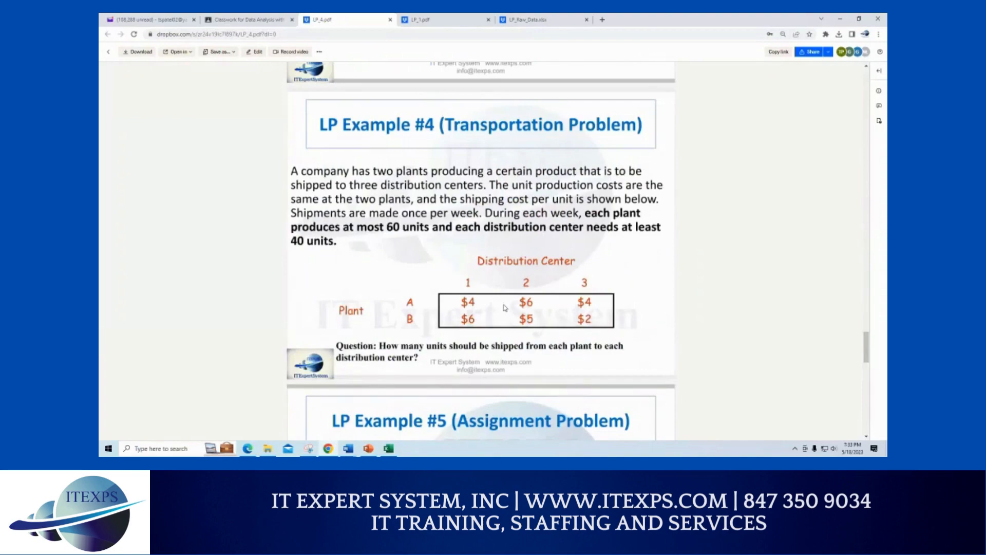
key(ctrl+1)
scroll(505, 307, down, 6)
click(505, 307)
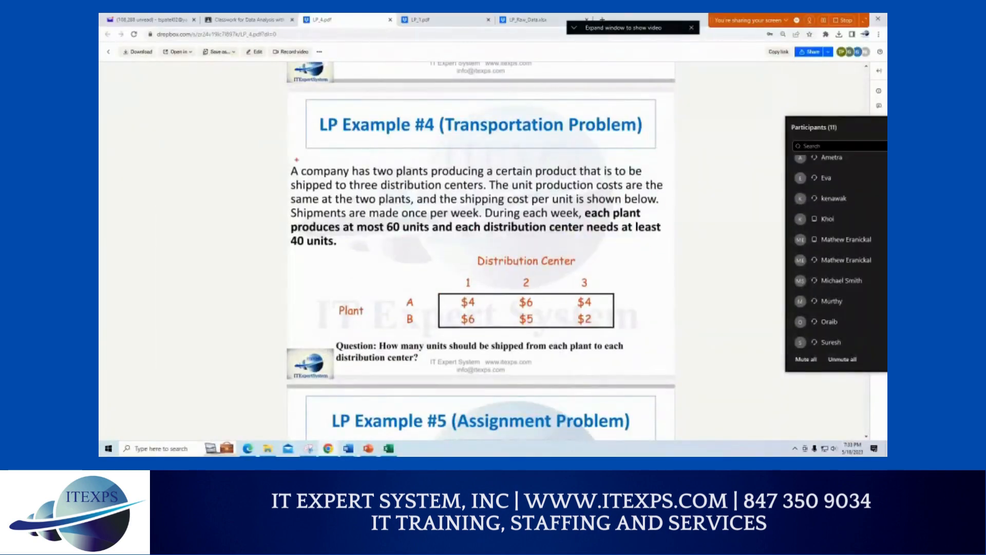
mouse_move(260, 166)
mouse_down()
mouse_move(265, 208)
mouse_move(335, 147)
mouse_up()
key(Escape)
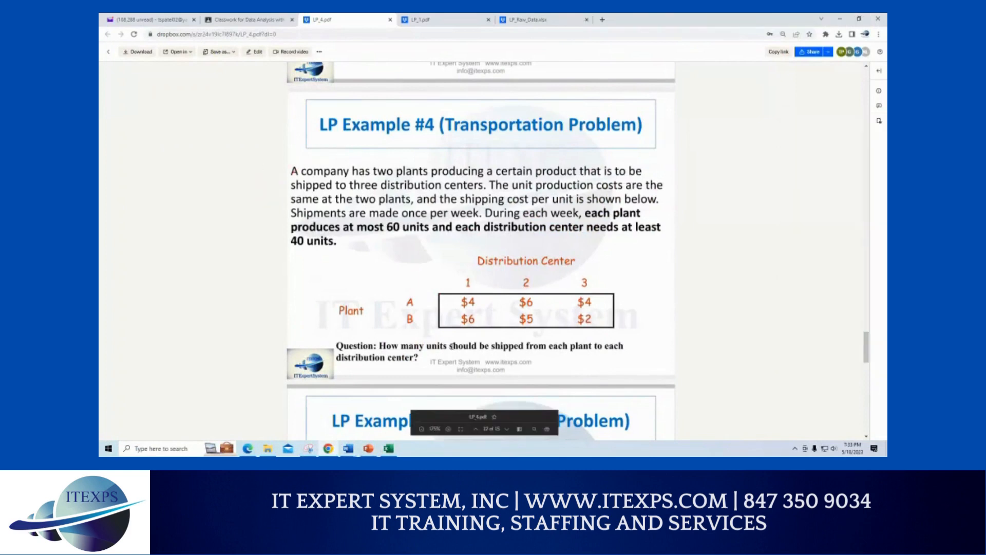
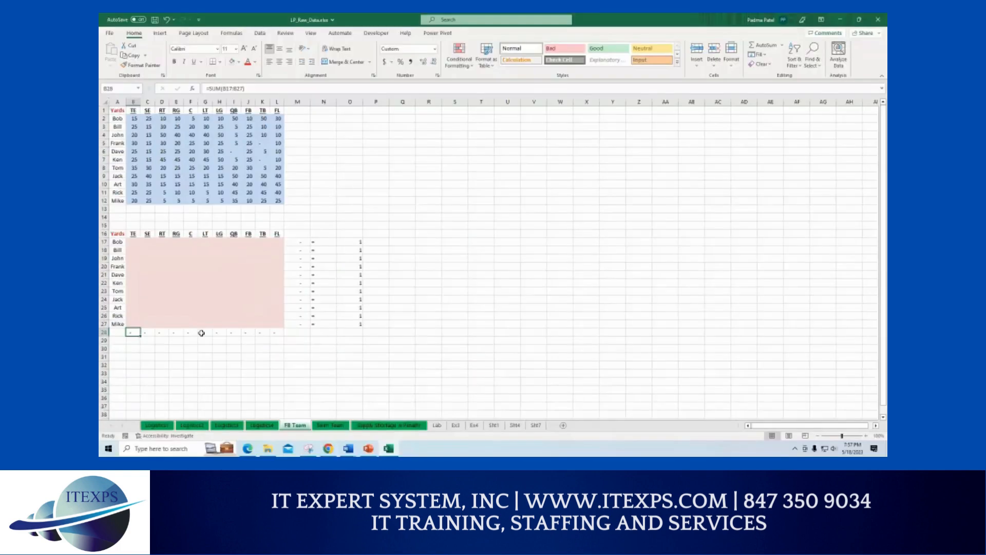
Enter an equals sign in B29 below the position totals and fill it across to L29.
double_click(201, 333)
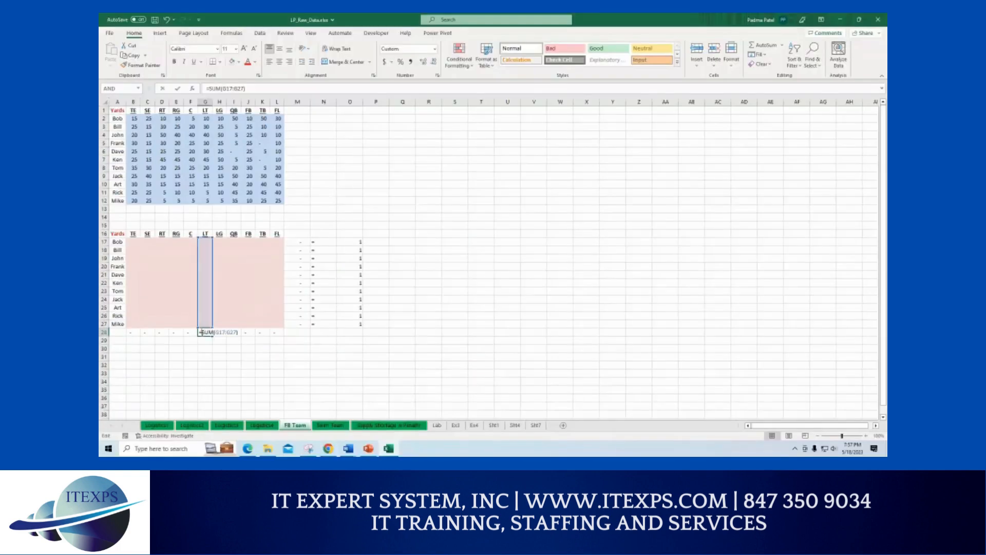
click(135, 342)
click(135, 348)
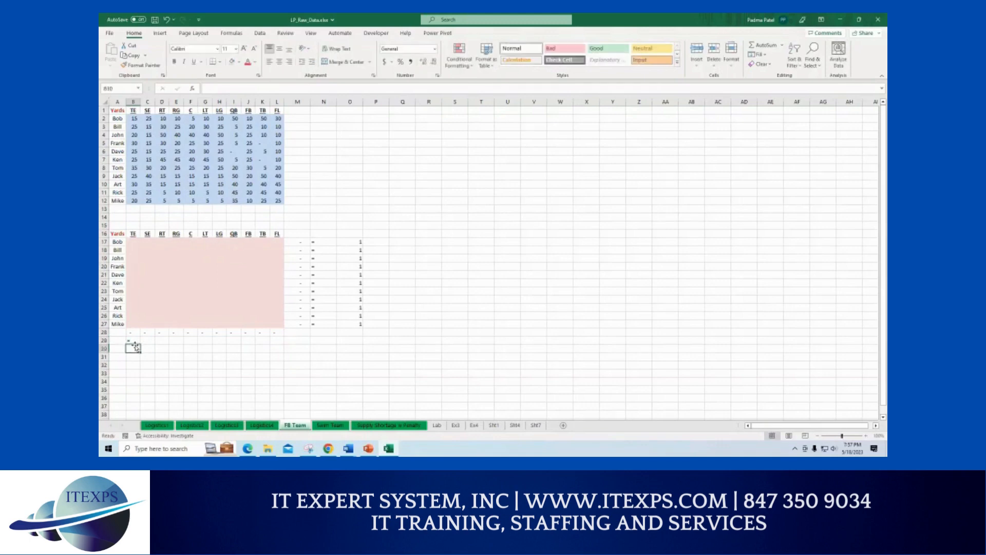
click(135, 341)
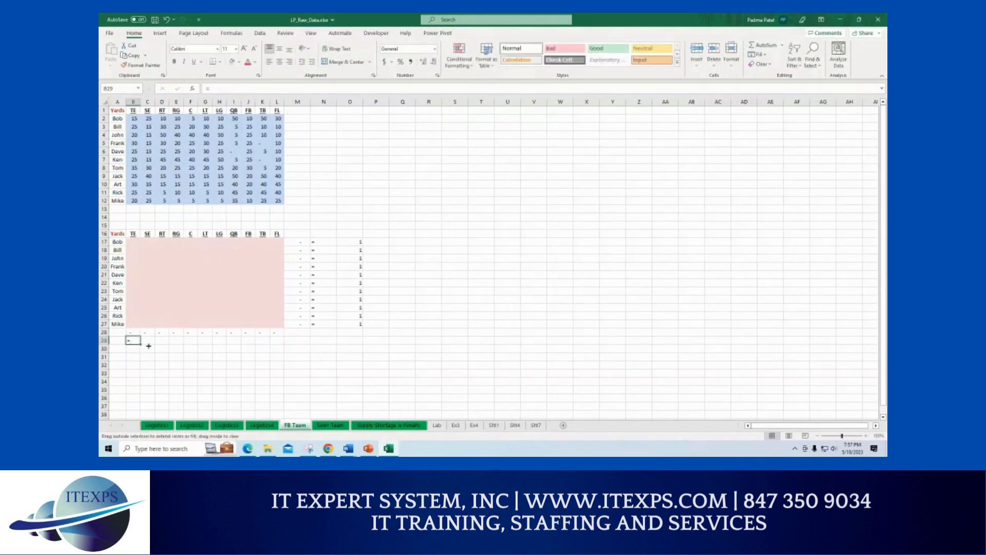
drag(149, 346, 282, 342)
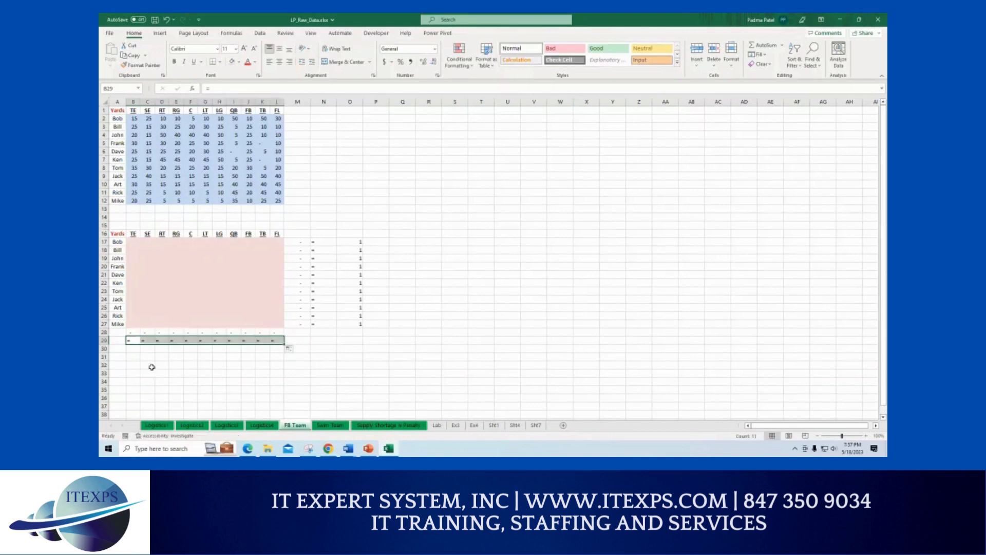
Enter 1 in B30 beneath the equals signs and fill it across to L30.
click(132, 351)
text(1)
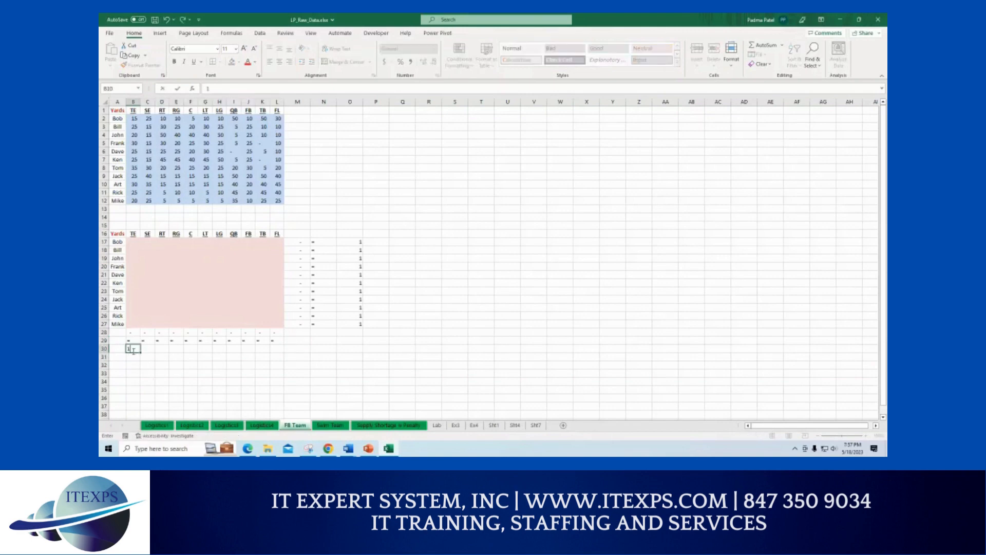
drag(141, 353, 283, 352)
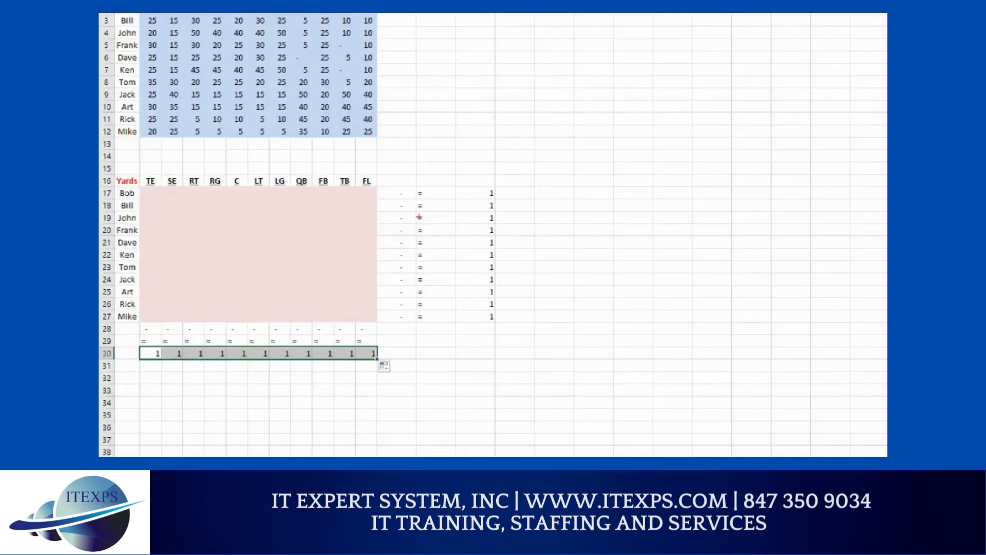
mouse_move(402, 197)
mouse_down()
mouse_move(142, 191)
mouse_move(151, 201)
mouse_move(153, 320)
mouse_move(141, 326)
mouse_move(152, 323)
mouse_up()
mouse_move(175, 179)
mouse_down()
mouse_move(168, 321)
mouse_move(178, 309)
mouse_up()
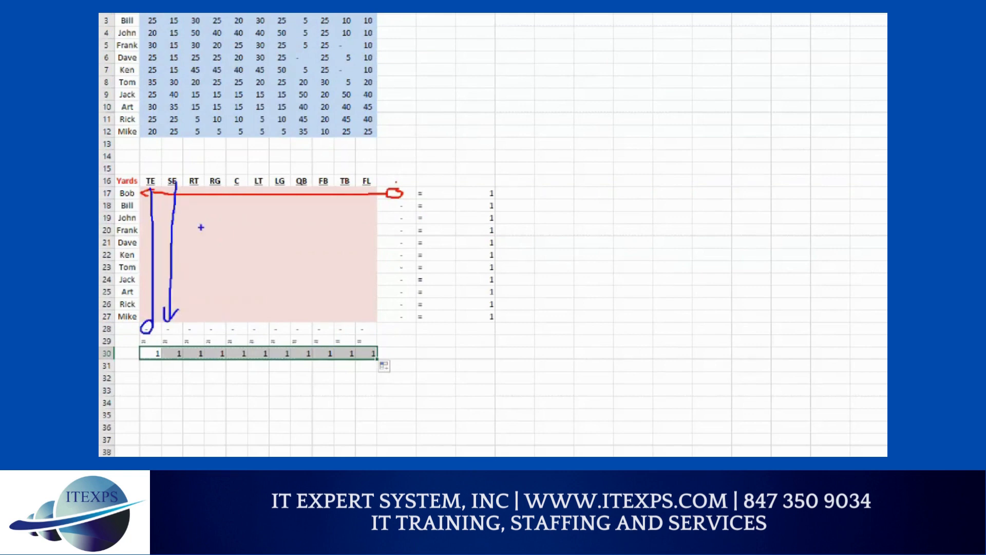
mouse_move(199, 190)
mouse_down()
mouse_move(194, 331)
mouse_move(196, 311)
mouse_up()
drag(138, 359, 164, 364)
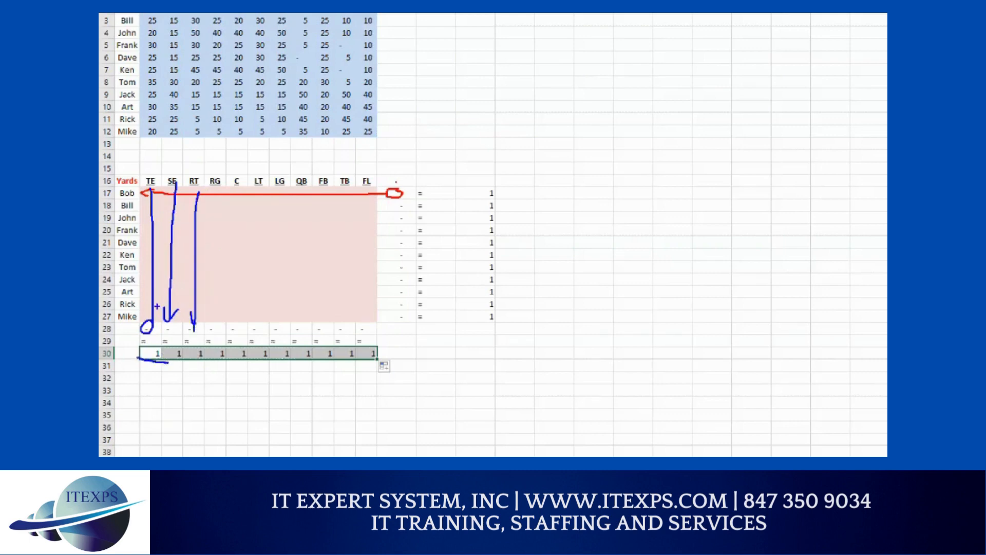
mouse_move(148, 269)
mouse_down()
mouse_move(358, 272)
mouse_move(339, 286)
mouse_up()
mouse_move(305, 259)
mouse_down()
mouse_move(305, 243)
mouse_move(336, 252)
mouse_up()
mouse_move(387, 229)
mouse_down()
mouse_move(369, 261)
mouse_move(400, 226)
mouse_up()
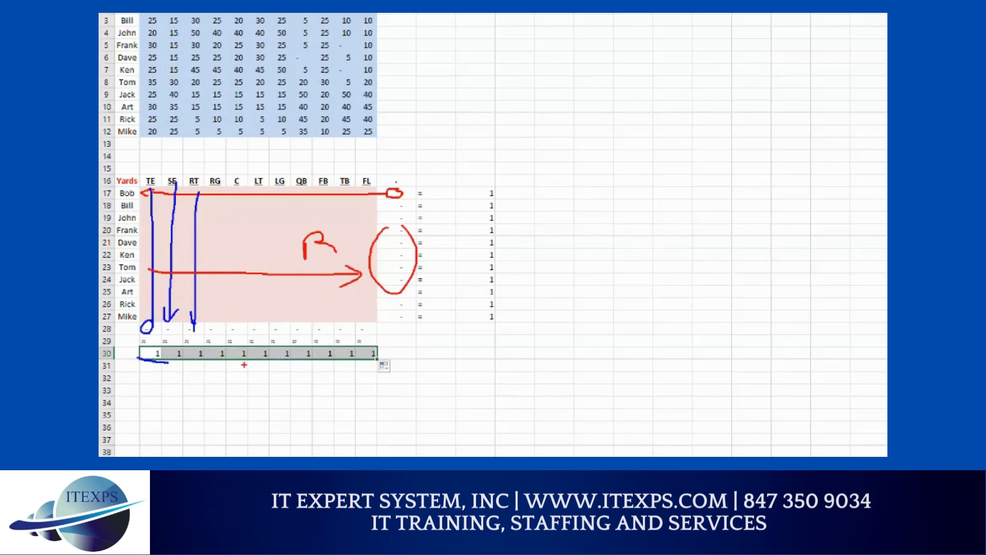
key(Escape)
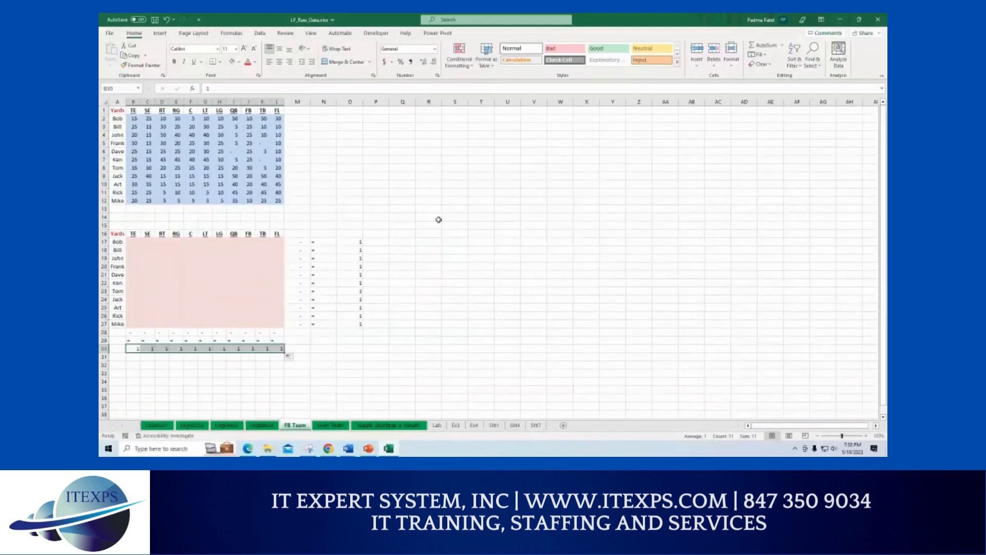
Enter the label "Objective Functions" in R12 and widen column R to fit it.
click(434, 198)
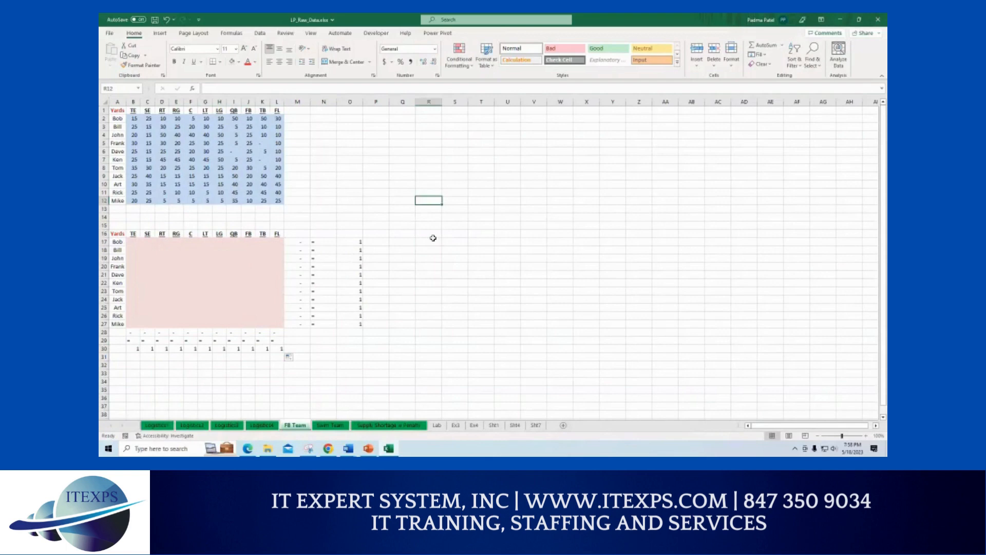
text(Object)
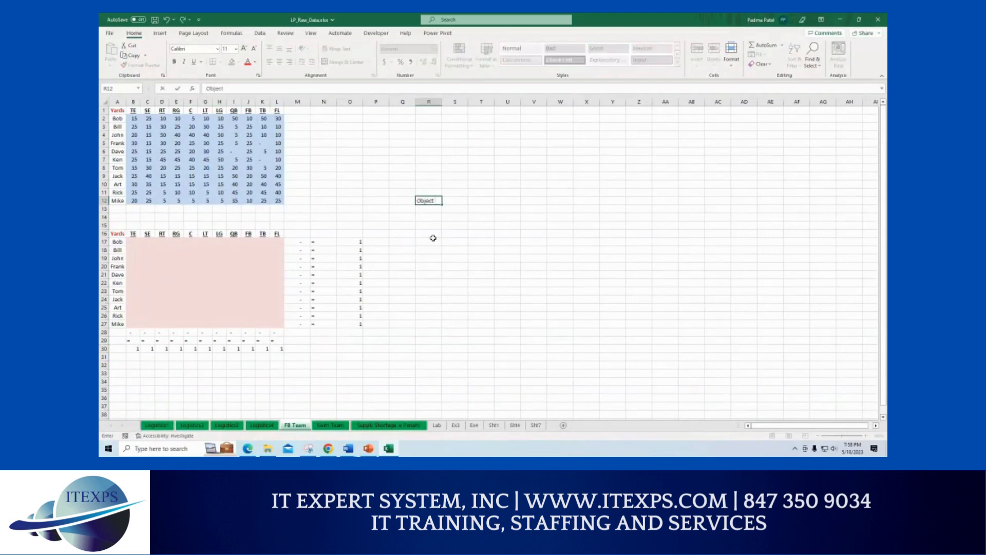
text(ive Functions)
key(Return)
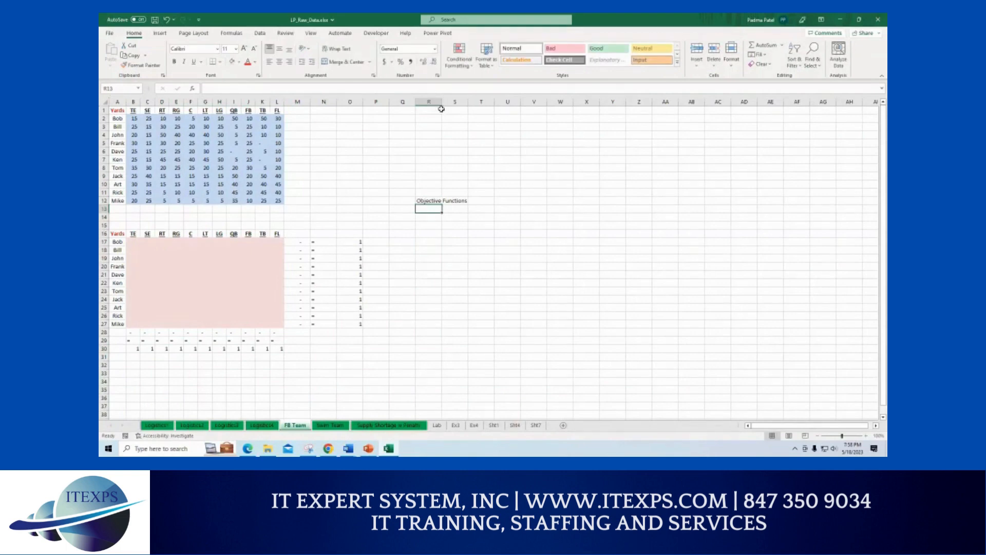
drag(441, 102, 486, 102)
Enter =SUMPRODUCT(B2:L12,B17:L27) in S12 to multiply the yards table by the assignment cells.
click(501, 200)
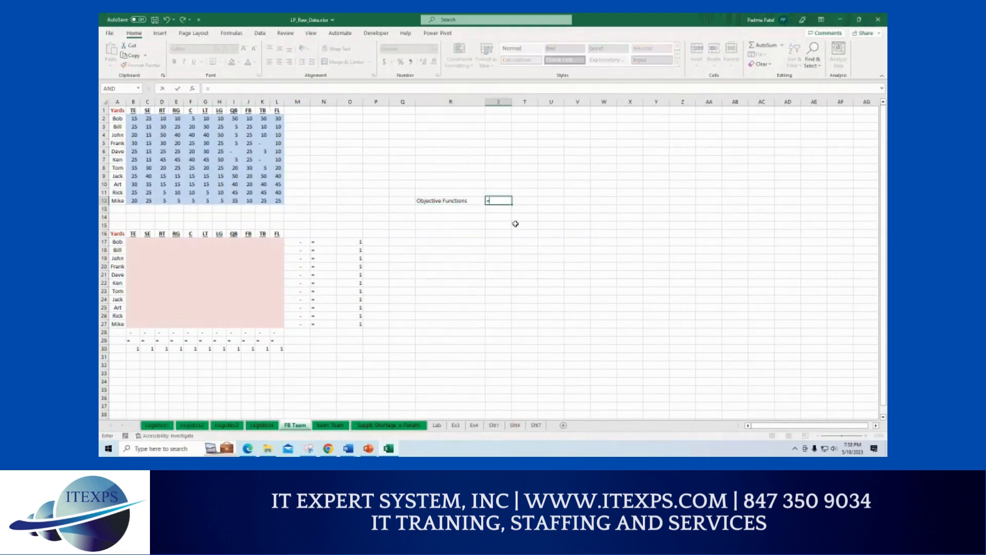
text(=sump)
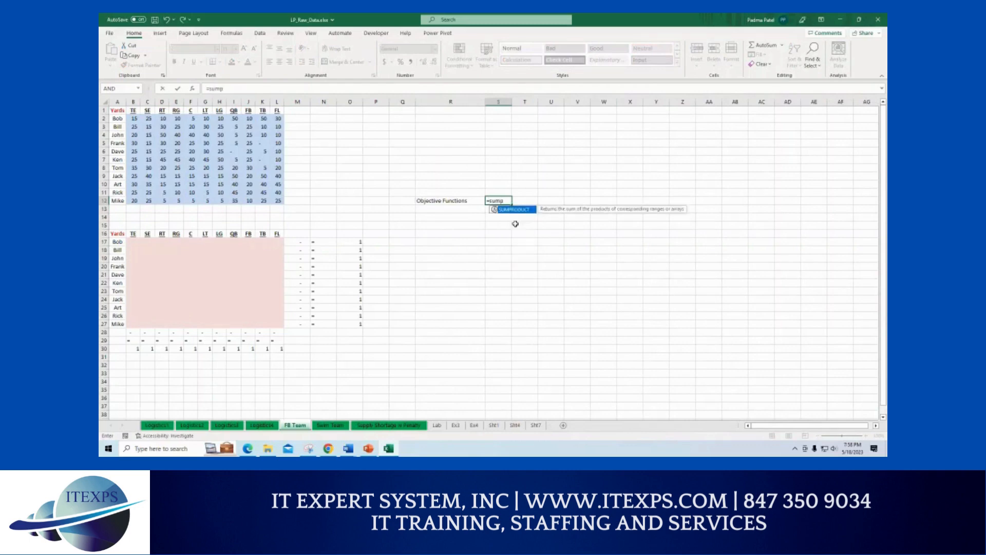
key(Tab)
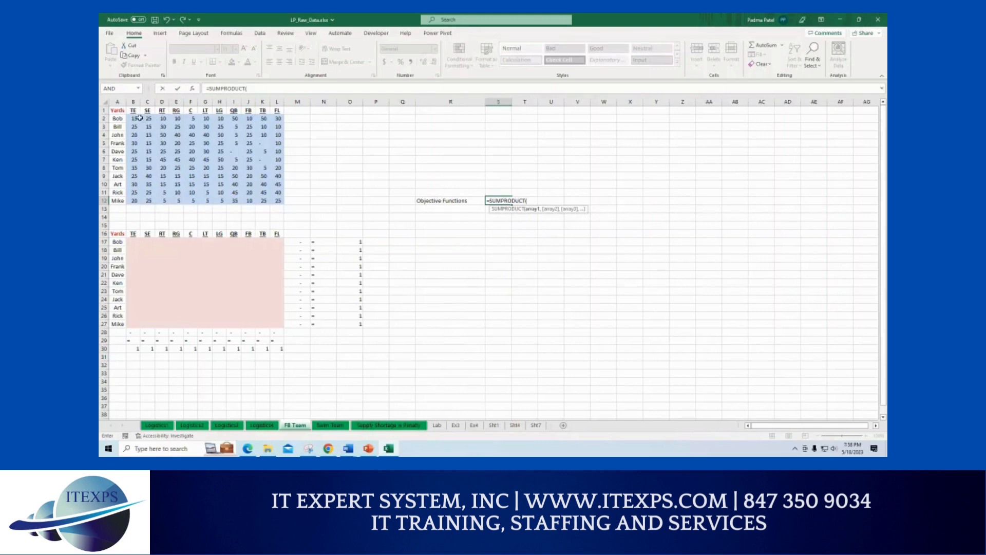
drag(134, 118, 282, 202)
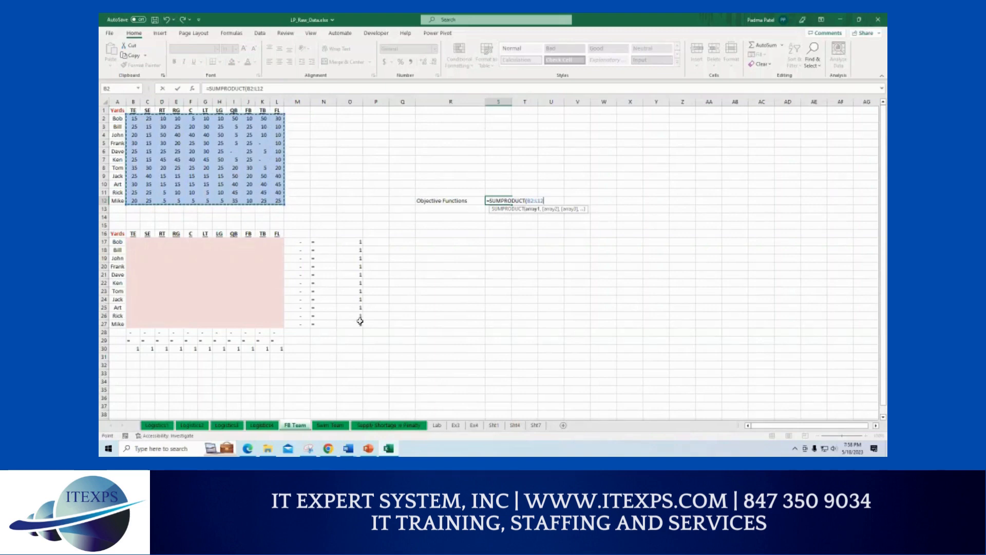
text(,)
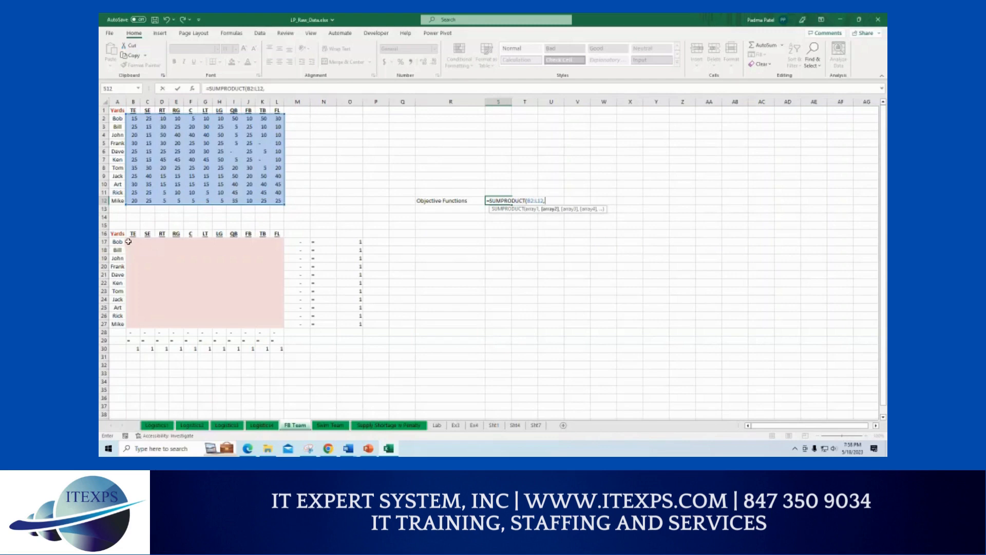
drag(131, 247, 277, 323)
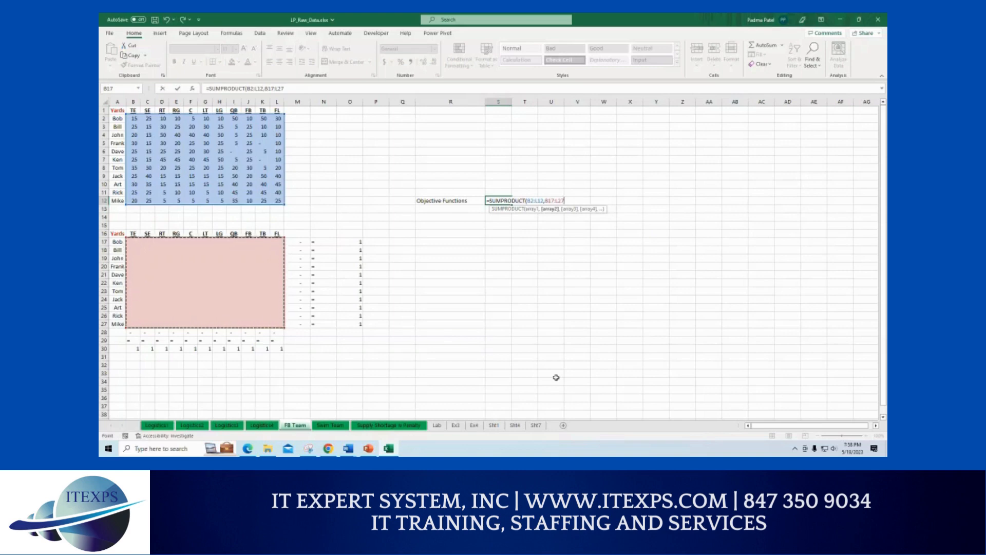
text())
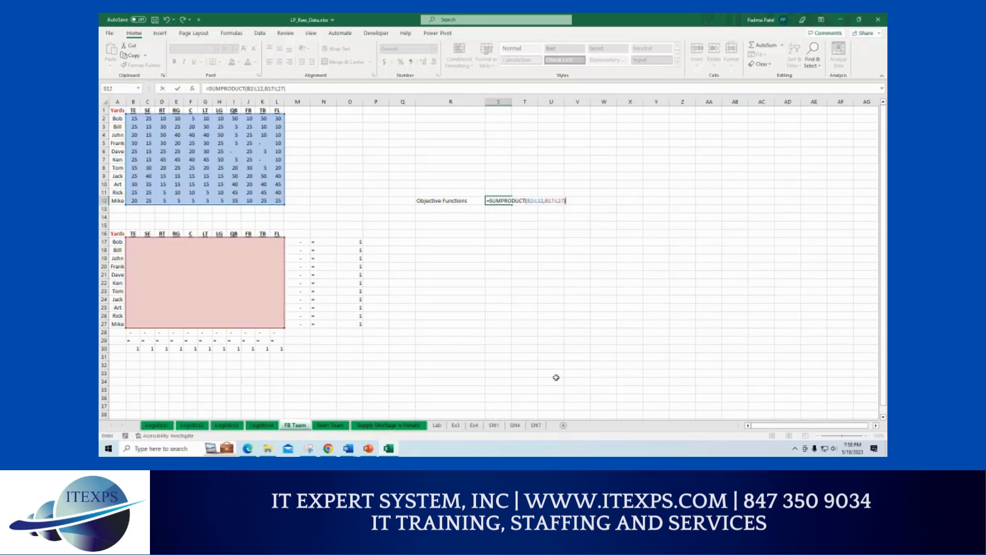
key(Return)
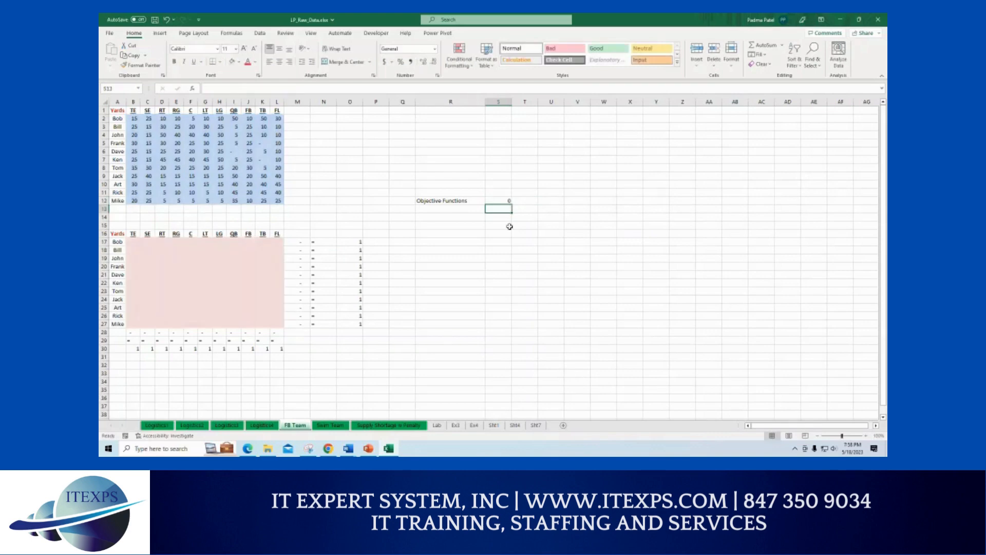
Shade the objective cell S12 light blue and check the ranges its formula refers to.
click(502, 201)
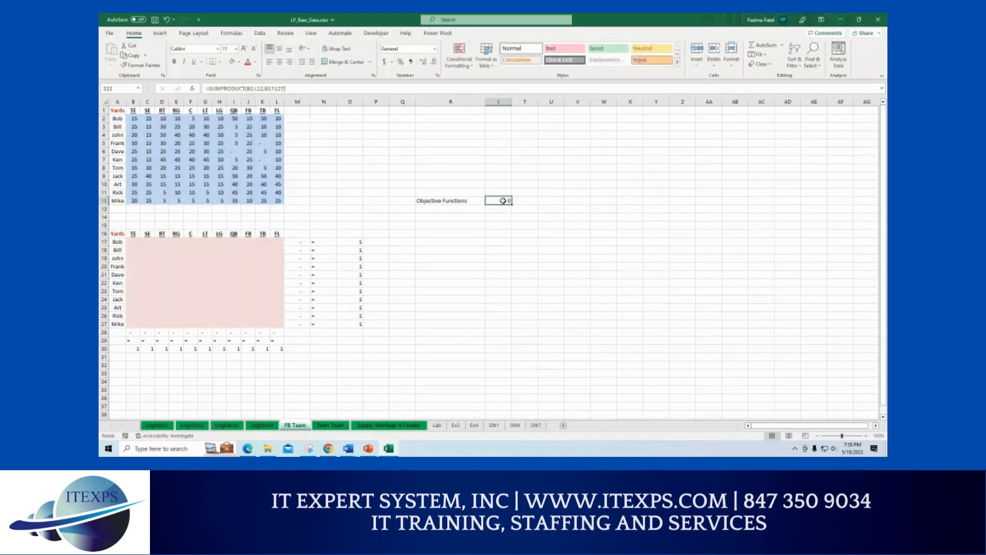
click(239, 63)
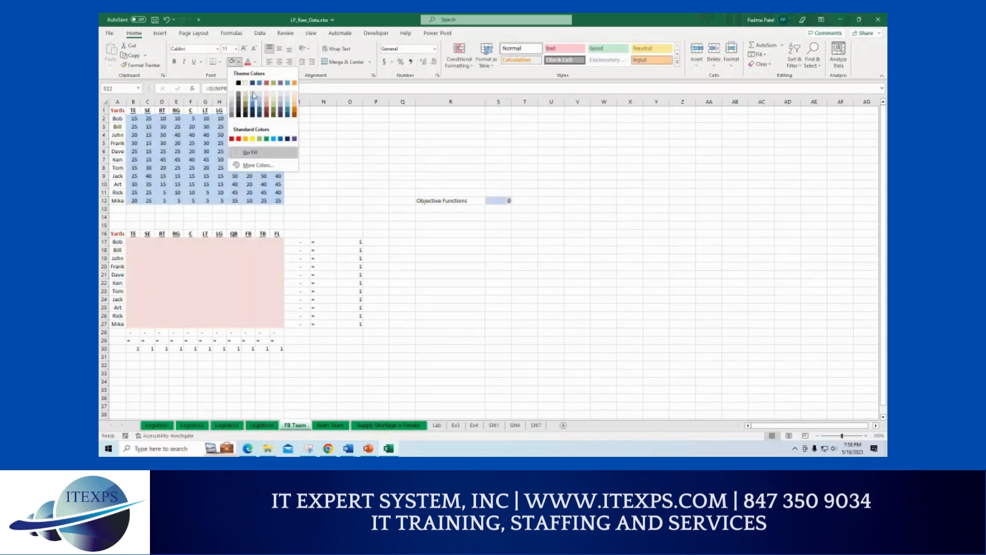
click(253, 95)
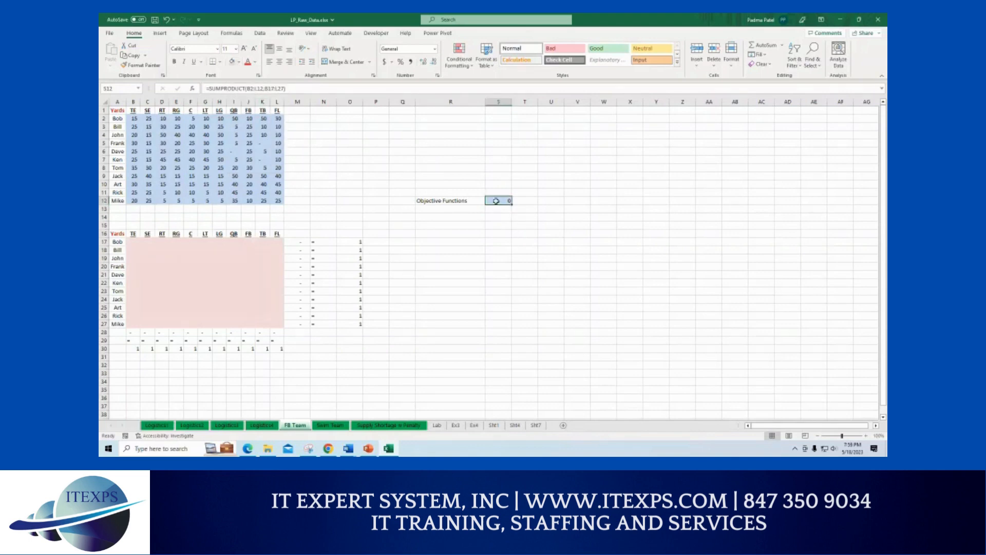
double_click(496, 198)
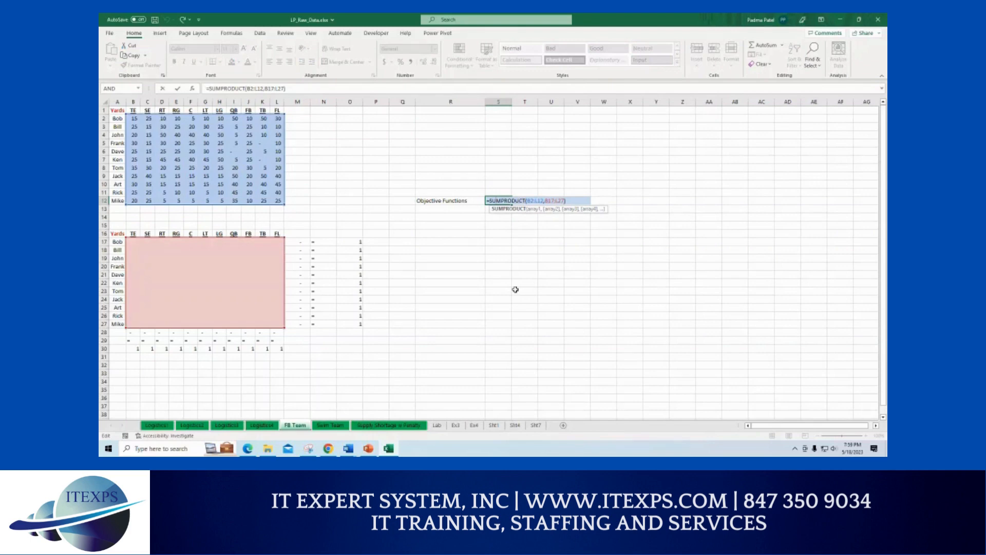
click(515, 290)
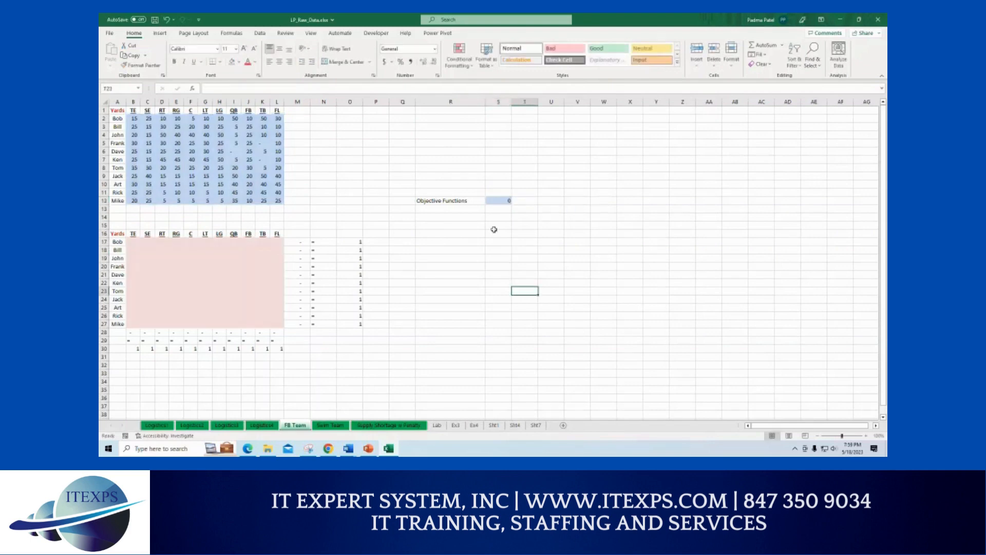
Open Solver from the objective cell S12 and reset all of its old parameters and constraints.
click(501, 199)
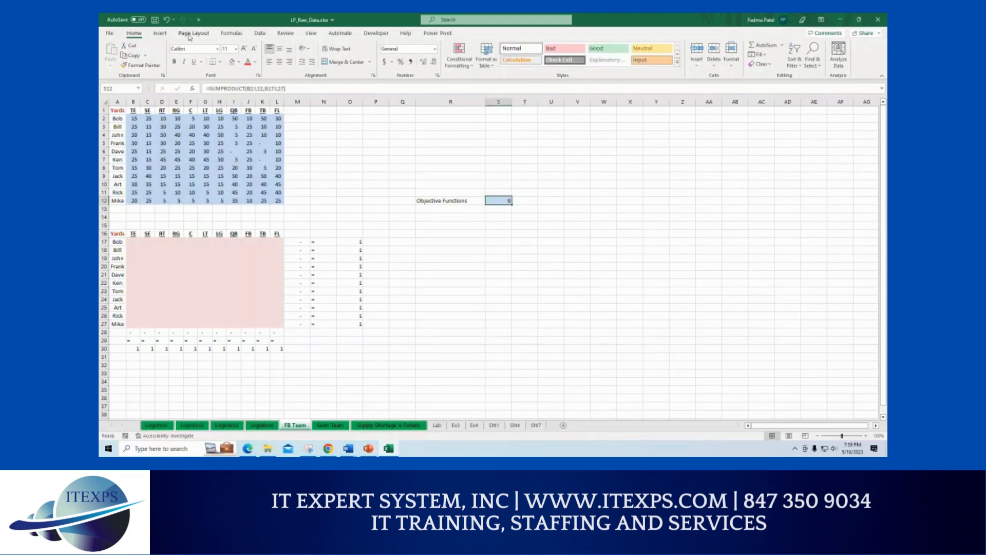
click(259, 33)
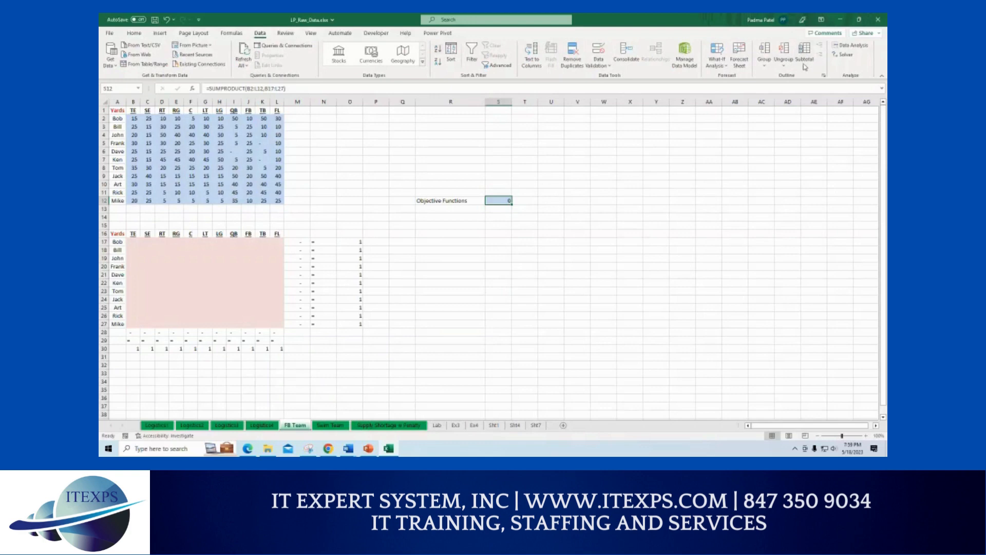
click(843, 55)
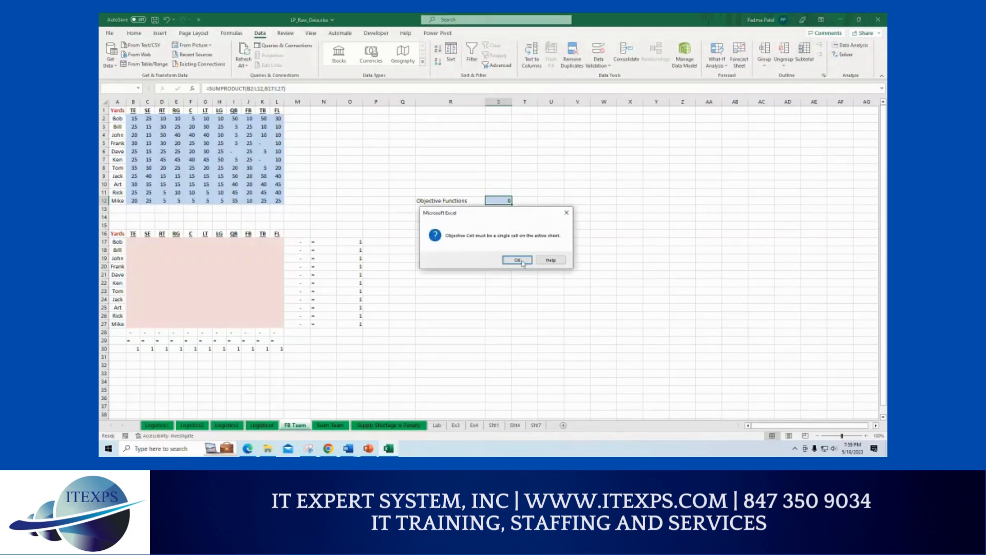
click(517, 260)
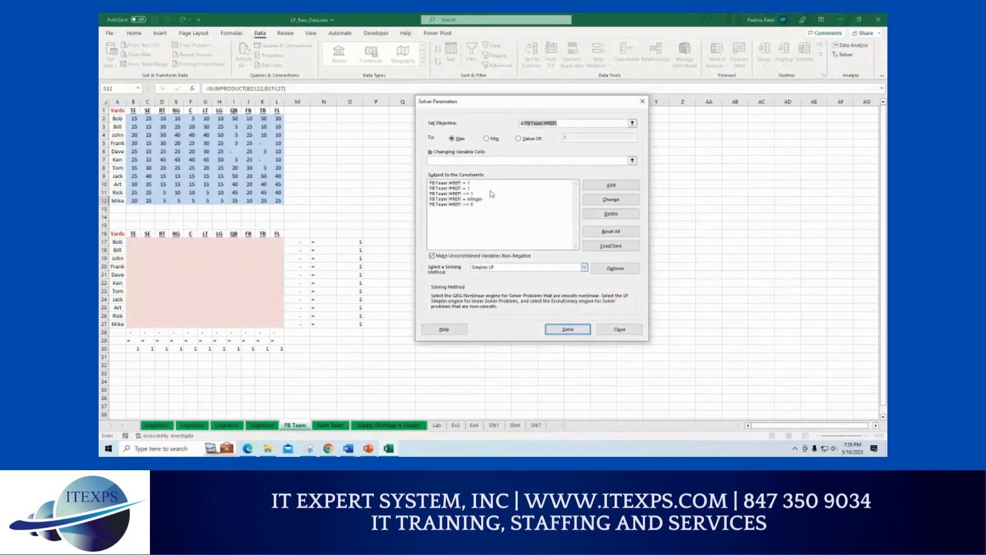
click(600, 236)
click(510, 260)
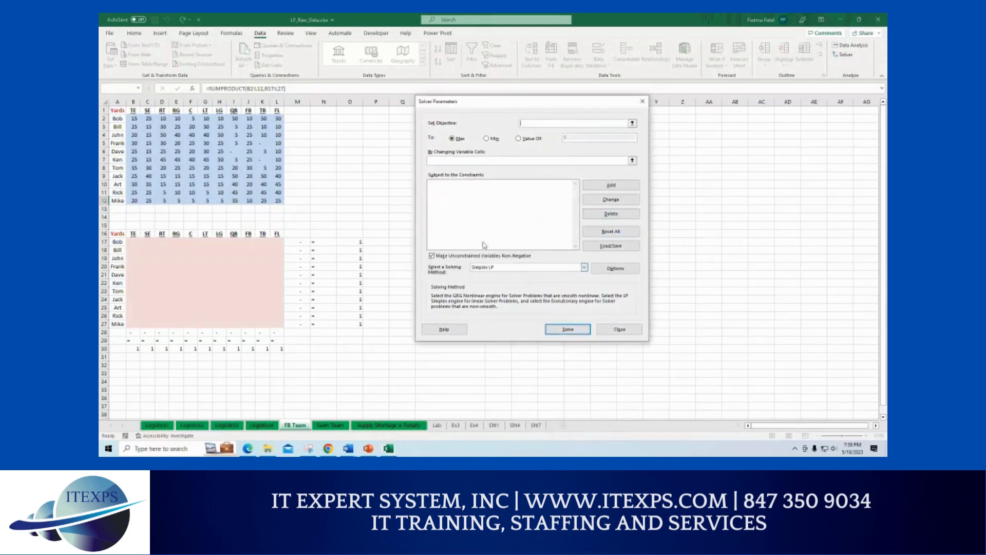
Set the Solver objective to S12, keeping Max, with B17:L27 as the changing variable cells.
drag(481, 108, 521, 243)
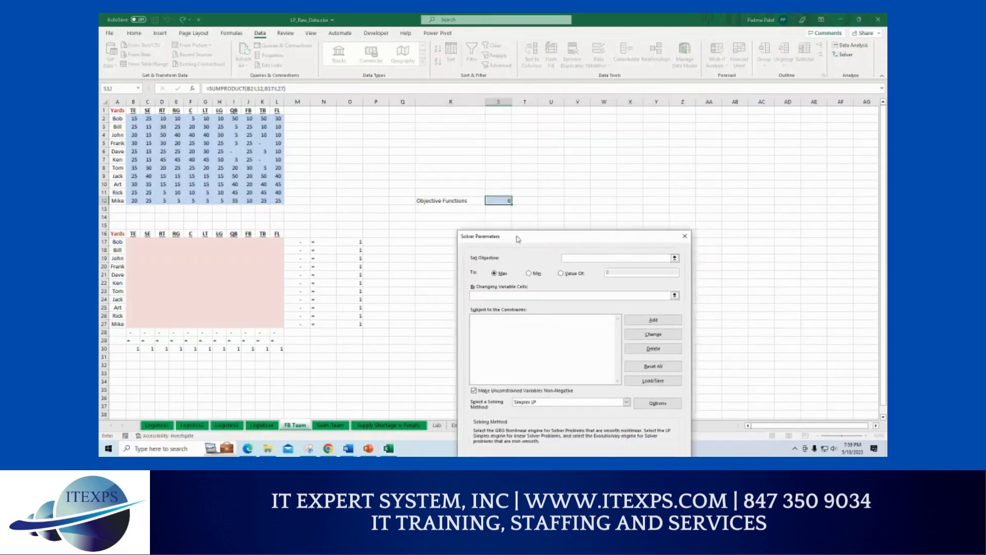
click(502, 201)
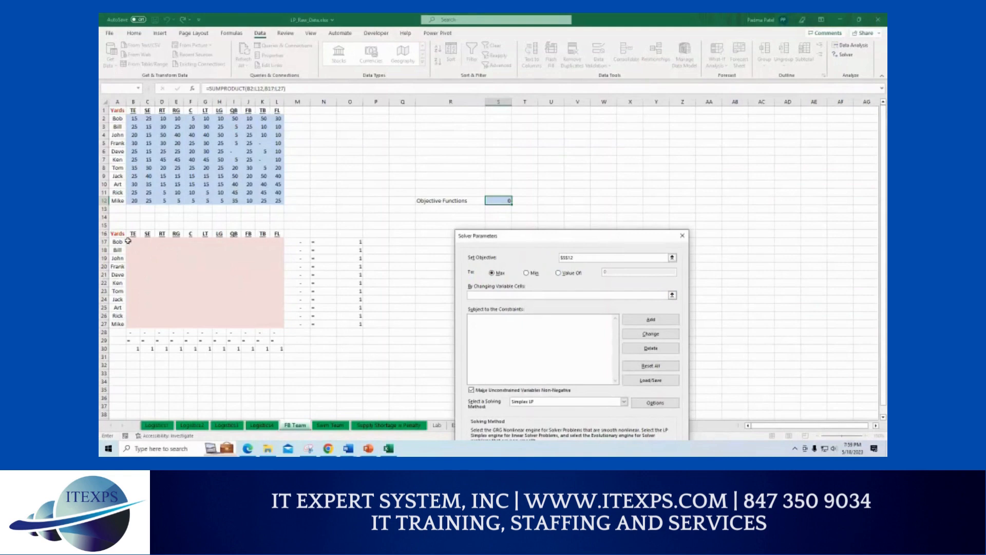
drag(128, 241, 280, 324)
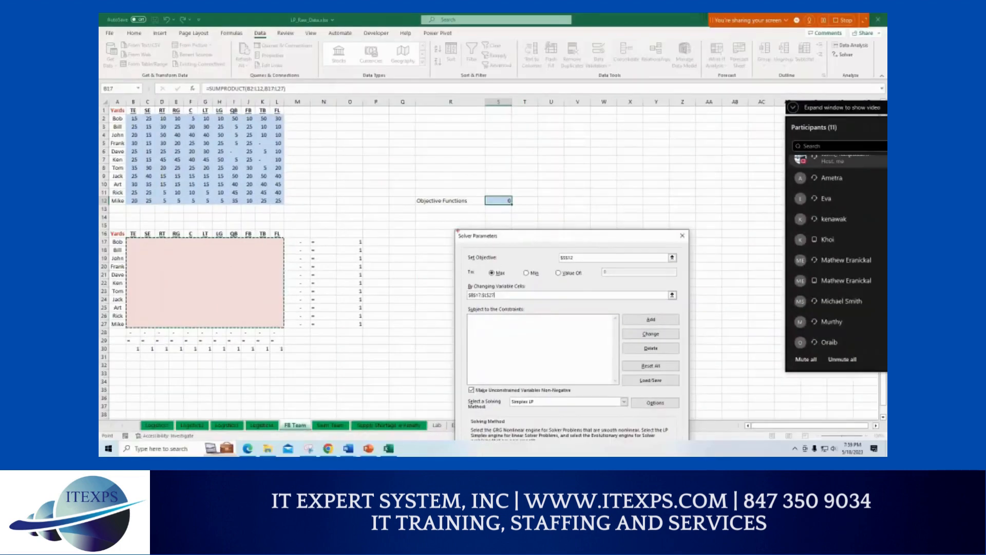
drag(488, 200, 569, 237)
mouse_move(197, 239)
mouse_down()
mouse_move(191, 313)
mouse_move(196, 246)
mouse_move(226, 268)
mouse_move(467, 272)
mouse_move(492, 282)
mouse_up()
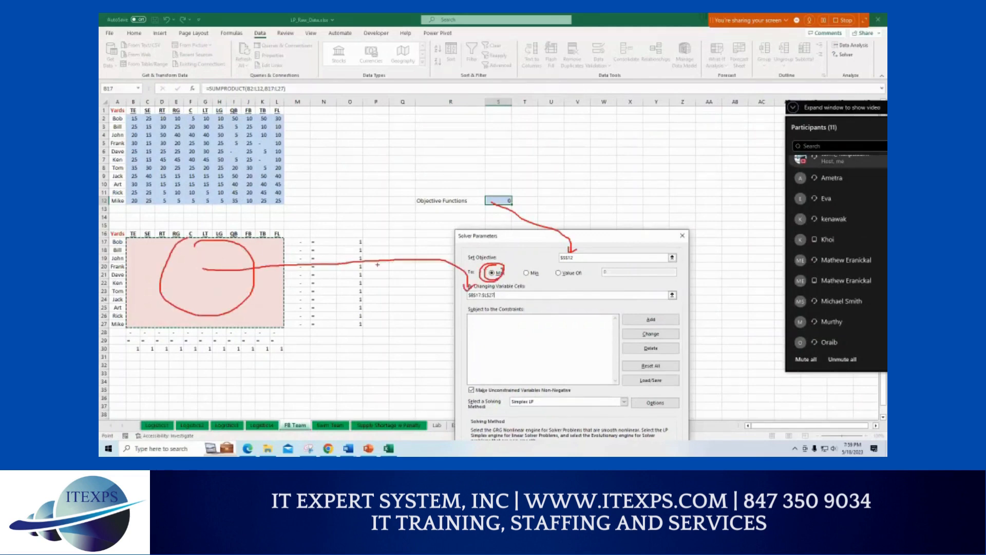
drag(643, 317, 635, 319)
mouse_move(297, 231)
mouse_down()
mouse_move(282, 316)
mouse_move(321, 237)
mouse_move(351, 217)
mouse_up()
mouse_move(246, 321)
mouse_down()
mouse_move(120, 353)
mouse_move(225, 322)
mouse_move(205, 325)
mouse_up()
drag(238, 379, 248, 397)
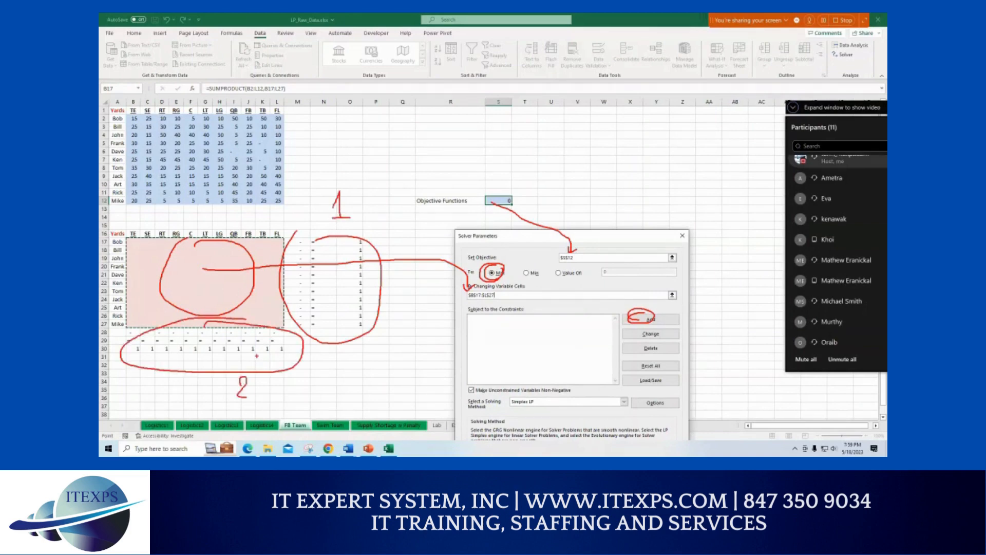
drag(268, 312, 370, 404)
drag(269, 309, 375, 407)
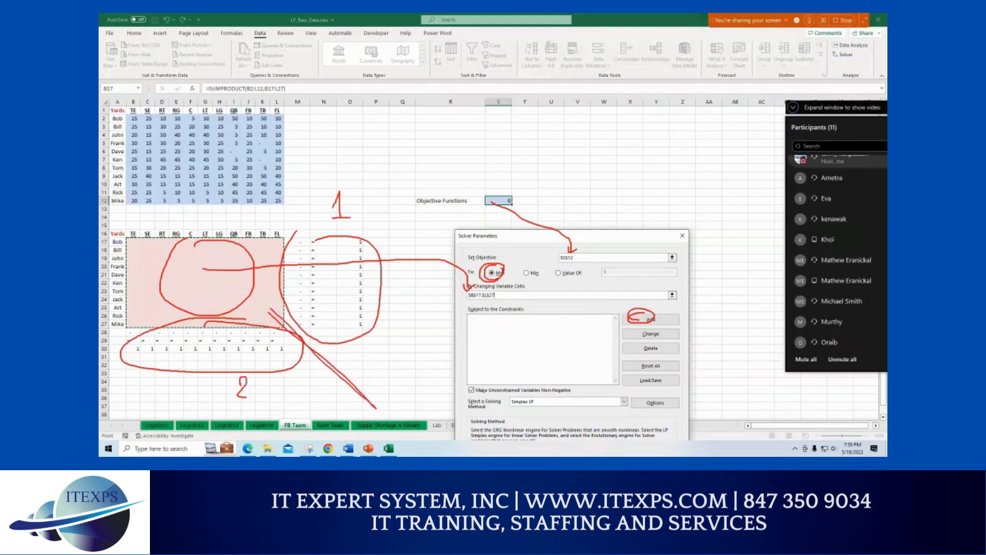
mouse_move(272, 328)
mouse_down()
mouse_move(268, 304)
mouse_move(275, 331)
mouse_up()
drag(380, 363, 385, 384)
Define a Solver constraint that makes the player row totals M17:M27 equal to O17:O27.
click(652, 319)
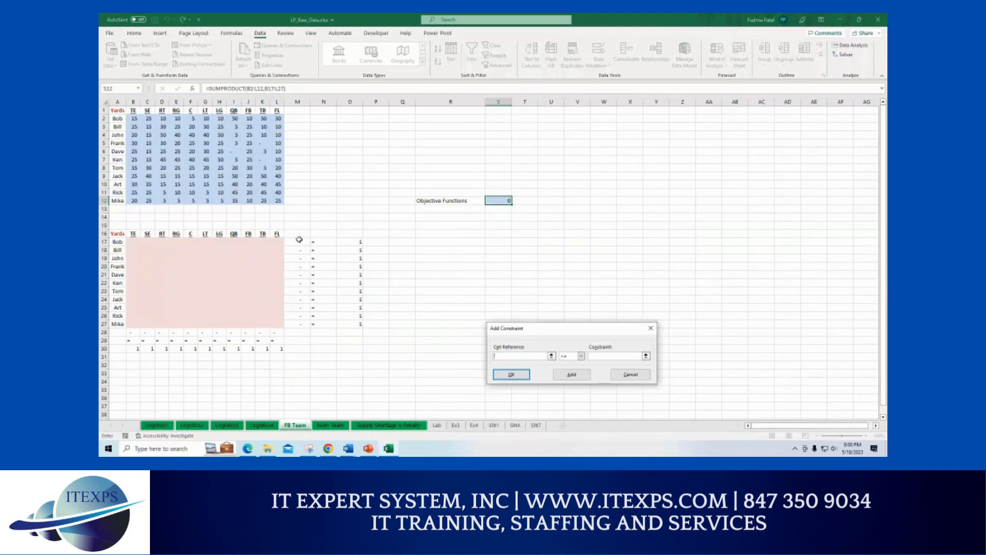
drag(300, 239, 298, 311)
drag(297, 321, 297, 322)
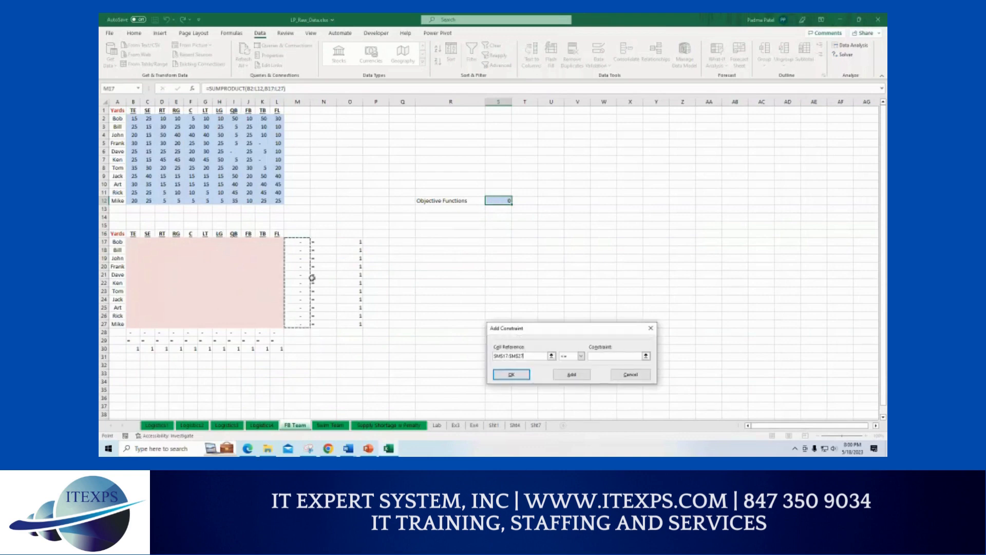
click(581, 356)
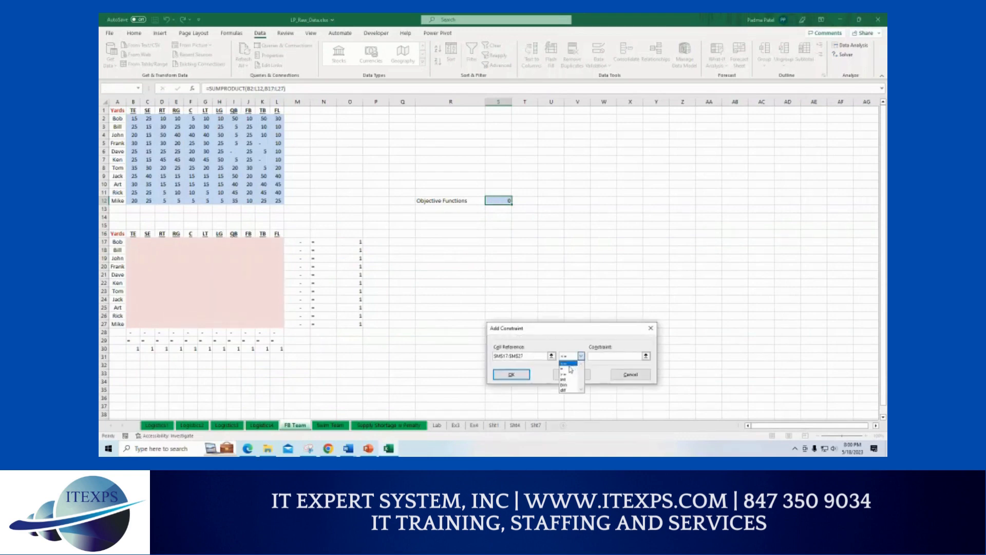
click(569, 369)
click(596, 356)
drag(359, 242, 358, 323)
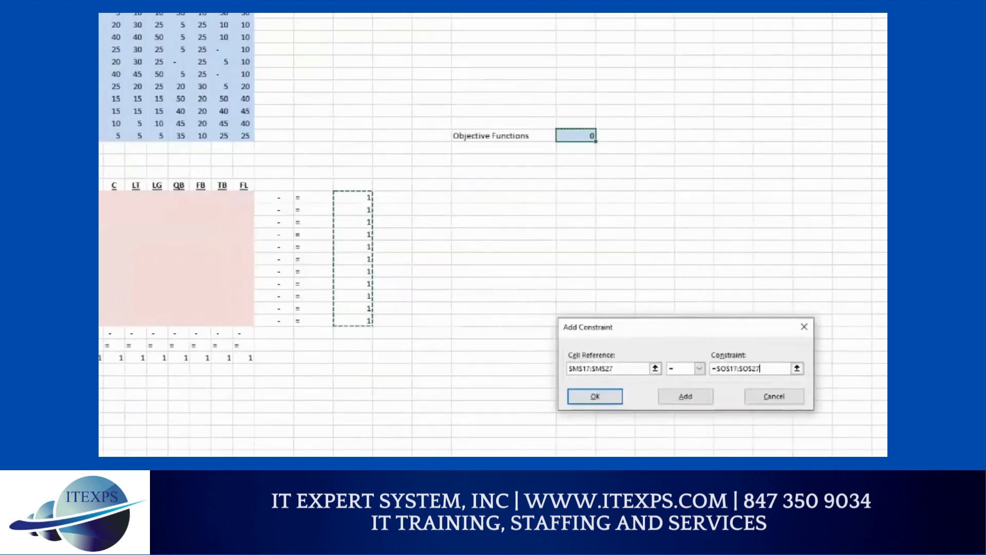
mouse_move(249, 171)
mouse_down()
mouse_move(273, 331)
mouse_move(250, 172)
mouse_up()
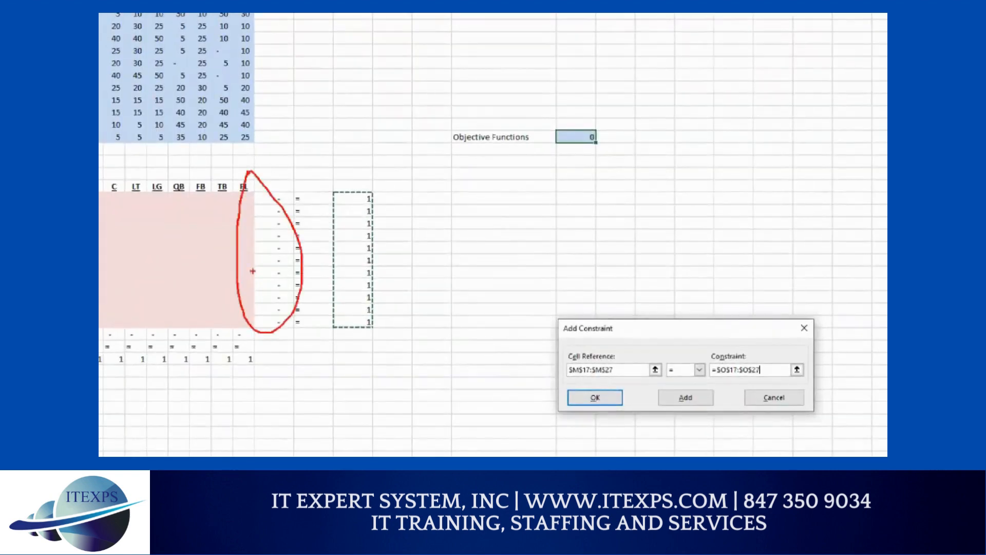